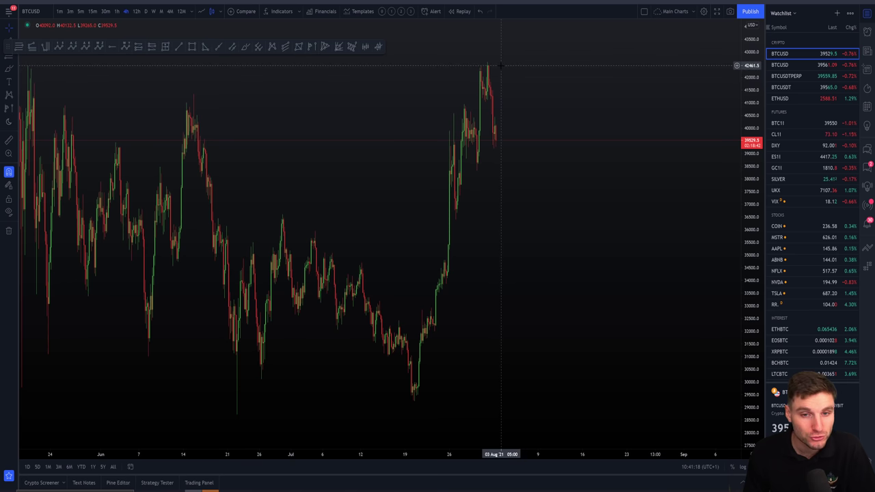
- Open the object tree, show the parallel channel listed directly below TOTW on the chart, and hide it again
left_click(867, 266)
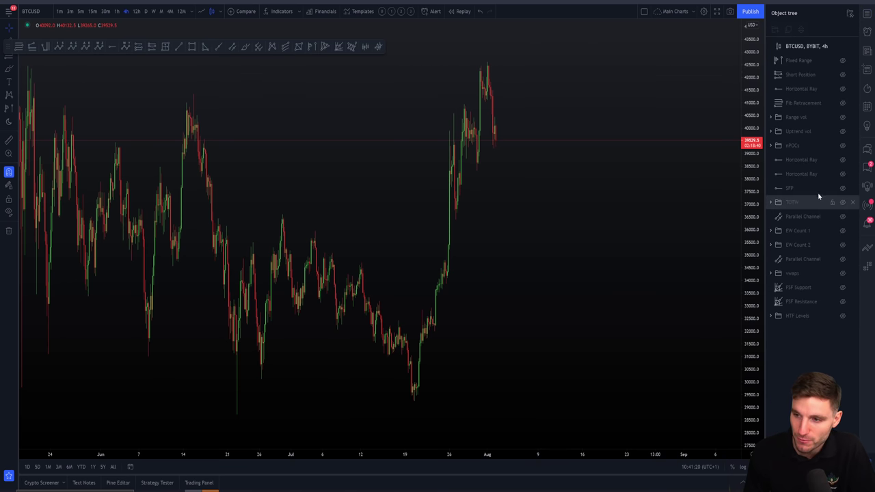
left_click(842, 217)
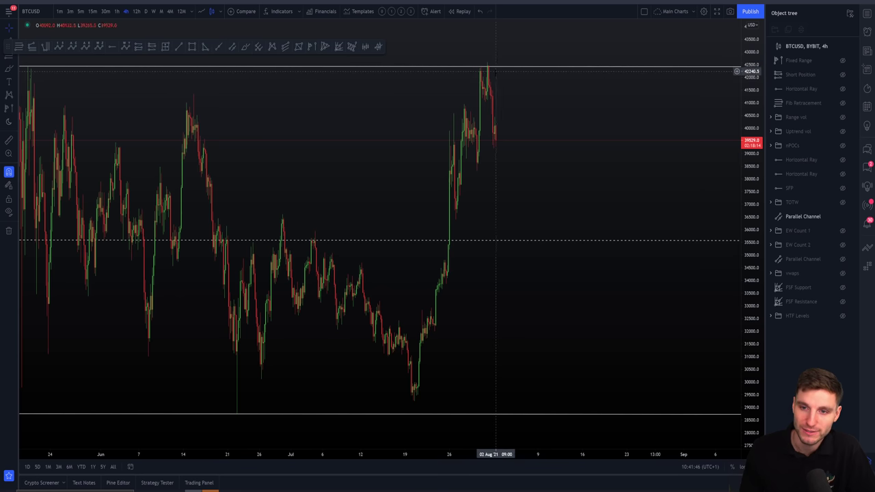
left_click(842, 217)
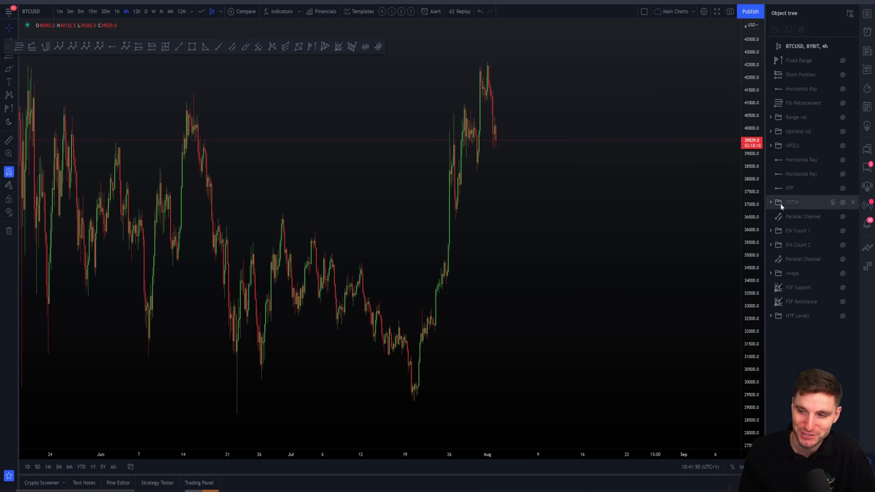
- Show the SFP ray on the chart and switch to the 15-minute timeframe around the two recent highs
left_click(842, 189)
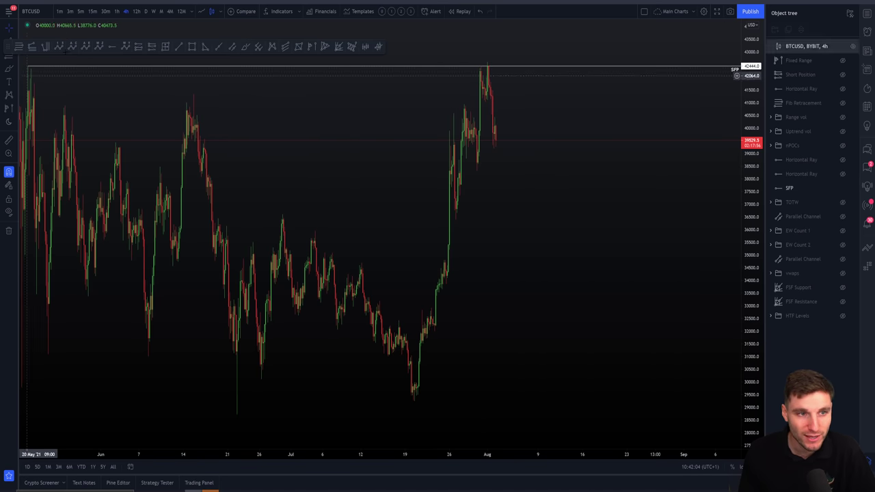
left_click(92, 12)
scroll(440, 189, "up", 5)
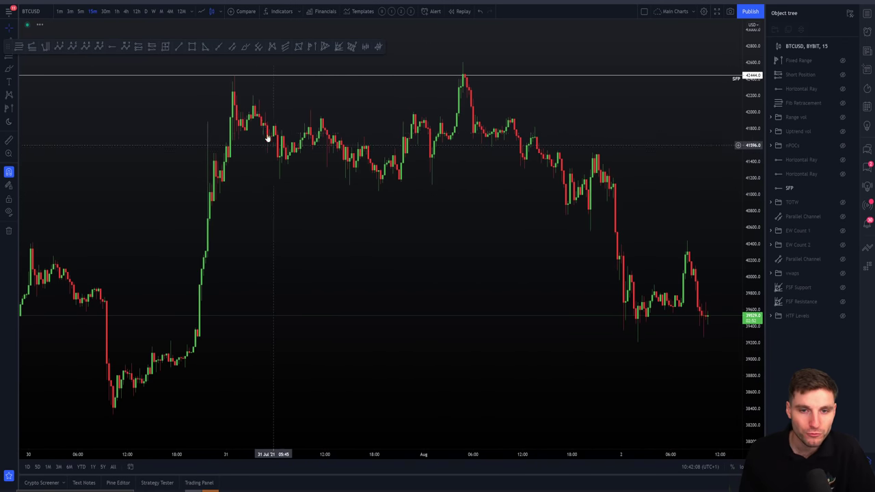
left_click(234, 78)
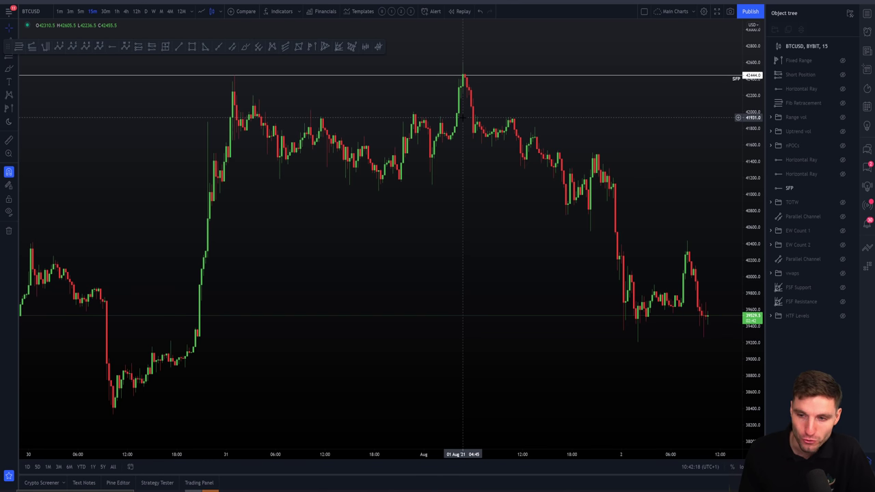
scroll(464, 117, "down", 3)
left_click_drag(545, 232, 379, 232)
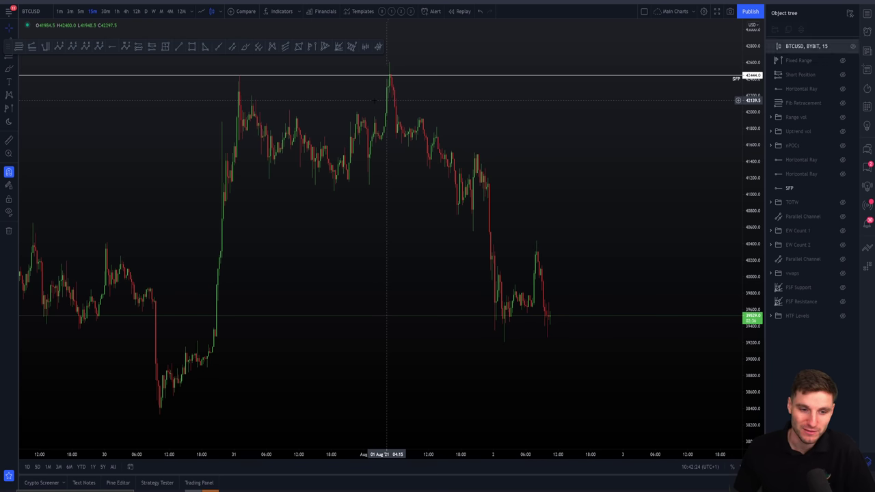
- Measure the price range from 28 June to the latest candles, and clear the measurement
scroll(484, 326, "down", 10)
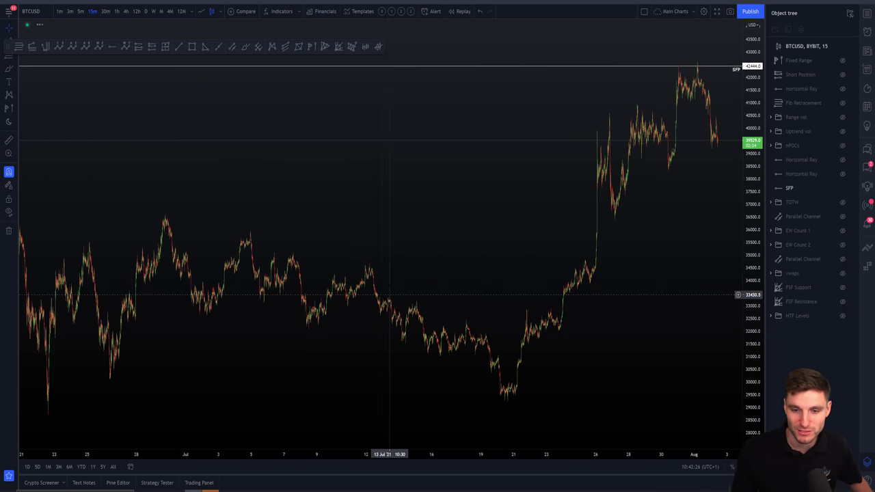
left_click(146, 265, "shift")
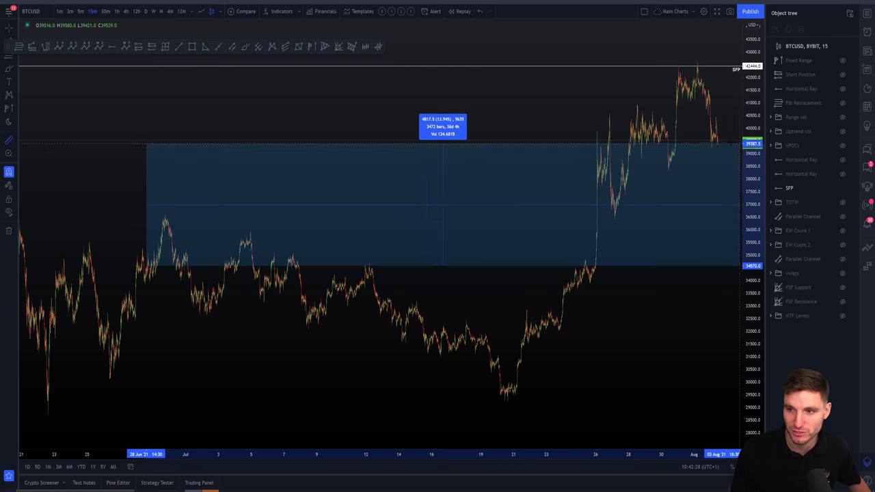
left_click(707, 141)
left_click(668, 337)
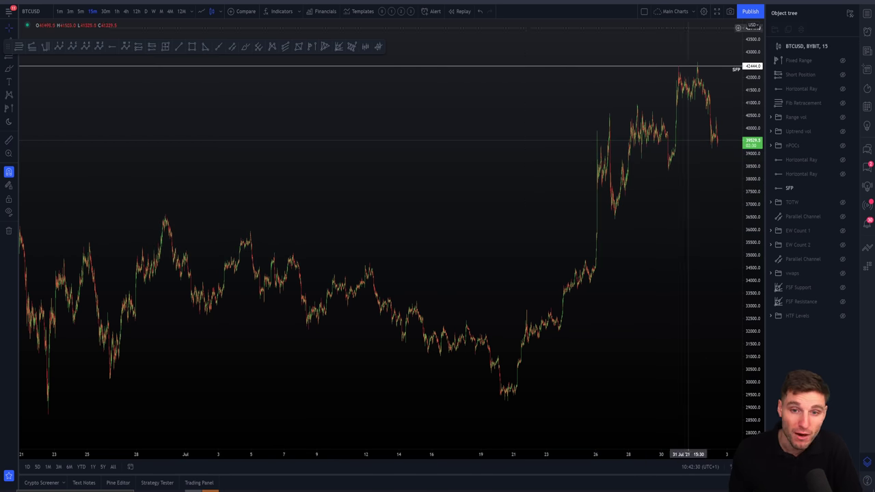
- Switch to Discord's general-chat channel and enlarge the posted chart image replying to the late night SFP message
scroll(469, 264, "up", 5)
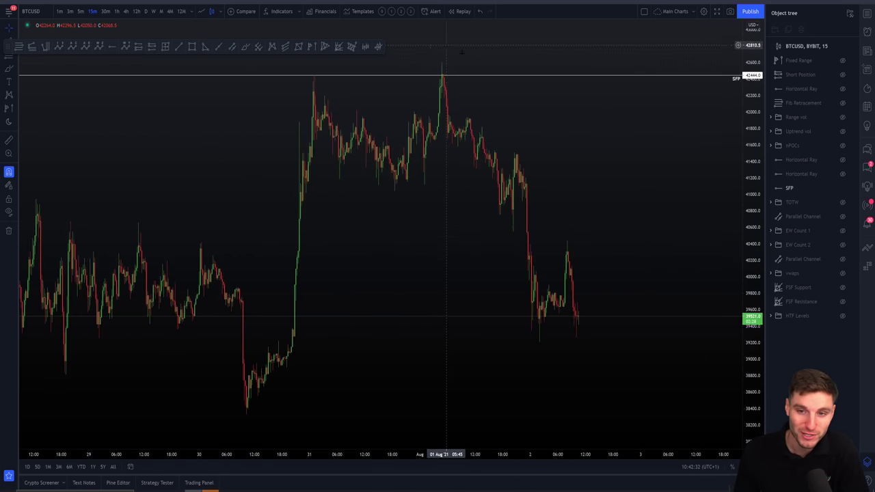
scroll(581, 205, "up", 2)
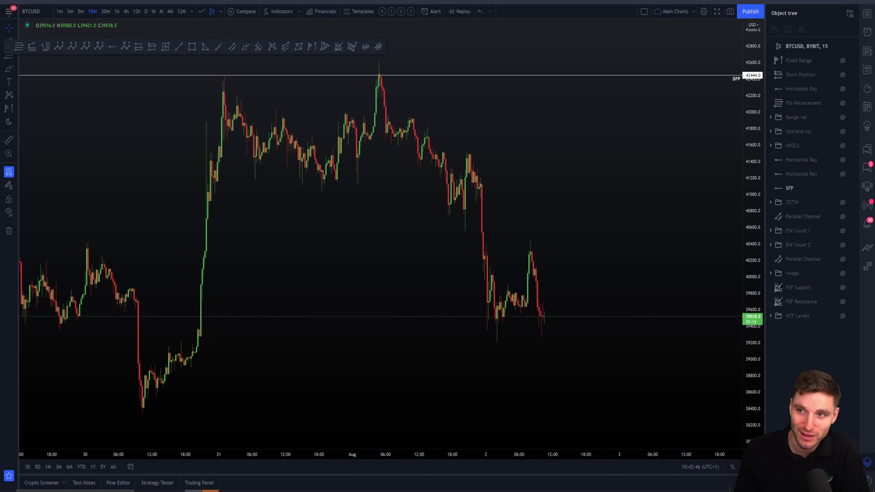
key("alt+Tab")
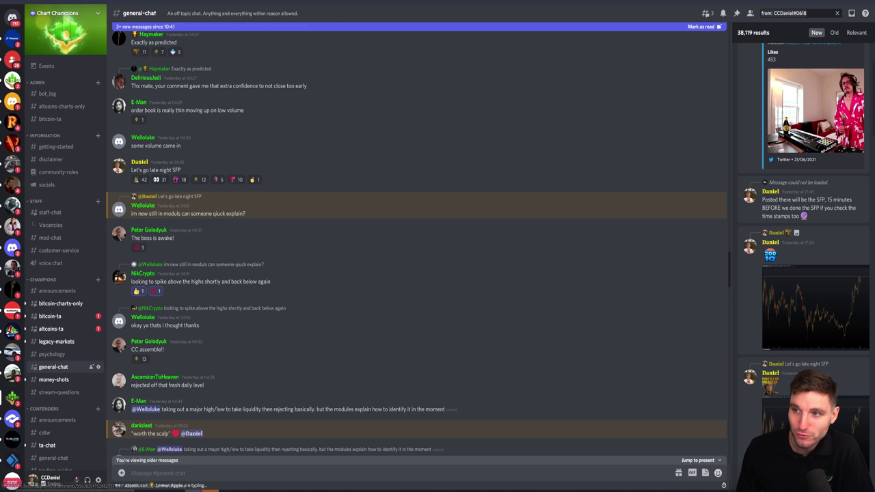
key("alt+Tab")
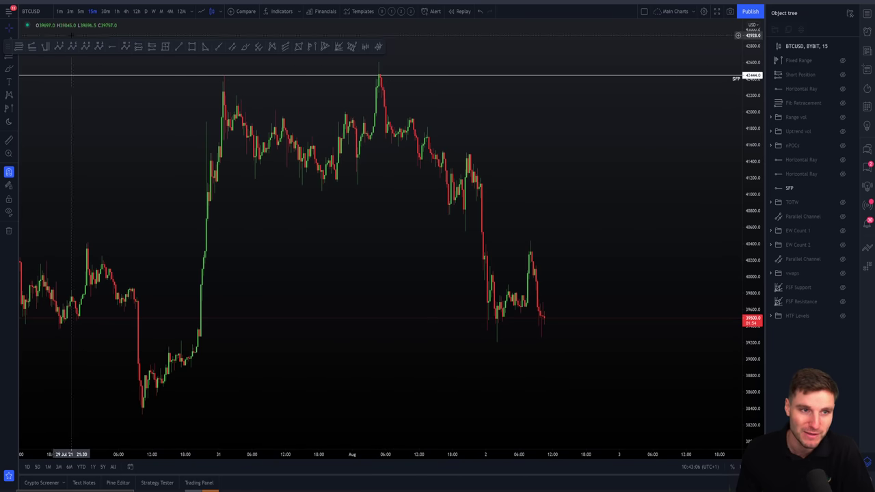
key("alt+Tab")
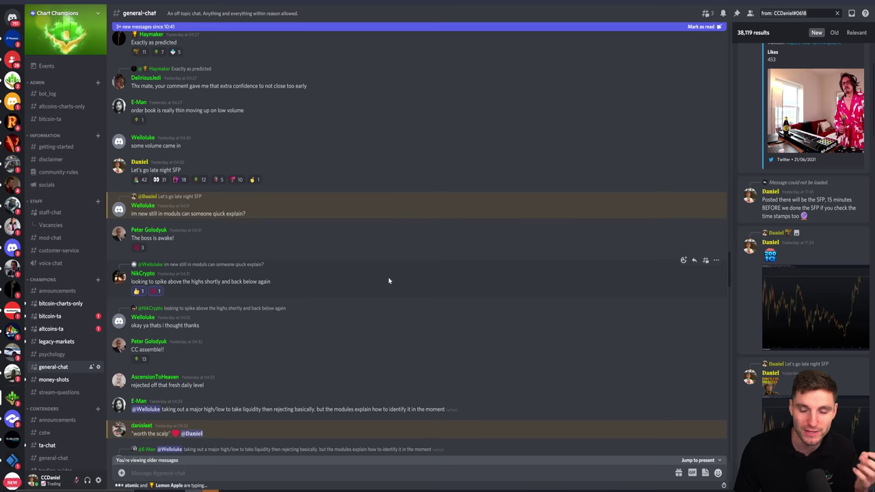
left_click(786, 421)
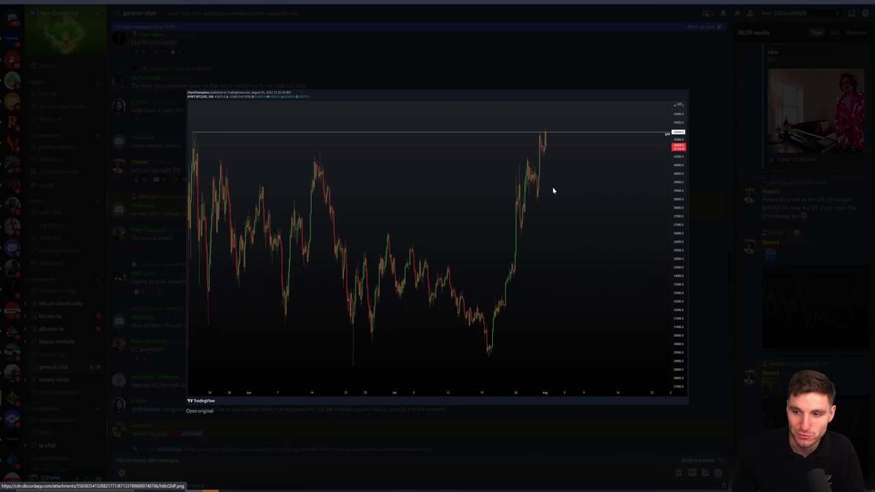
- Switch back to the TradingView chart and examine the 15-minute candles around the 1 August high at the SFP line
key("alt+Tab")
scroll(550, 220, "up", 5)
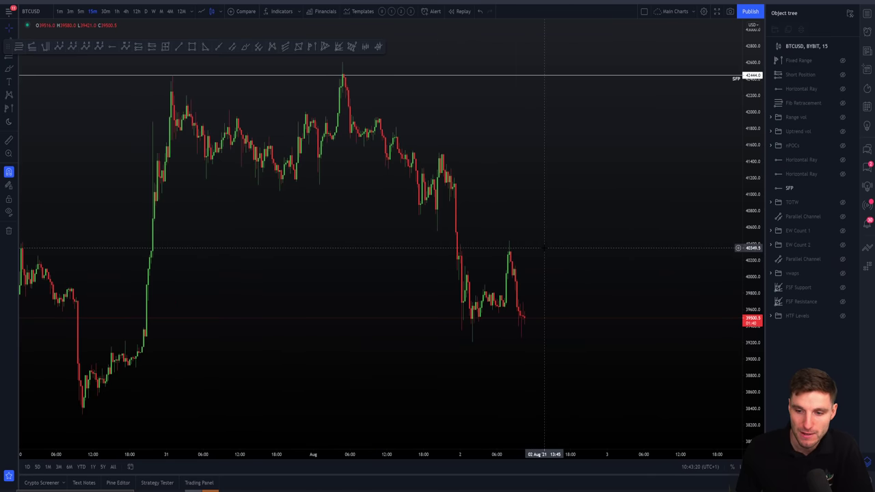
scroll(550, 220, "up", 2)
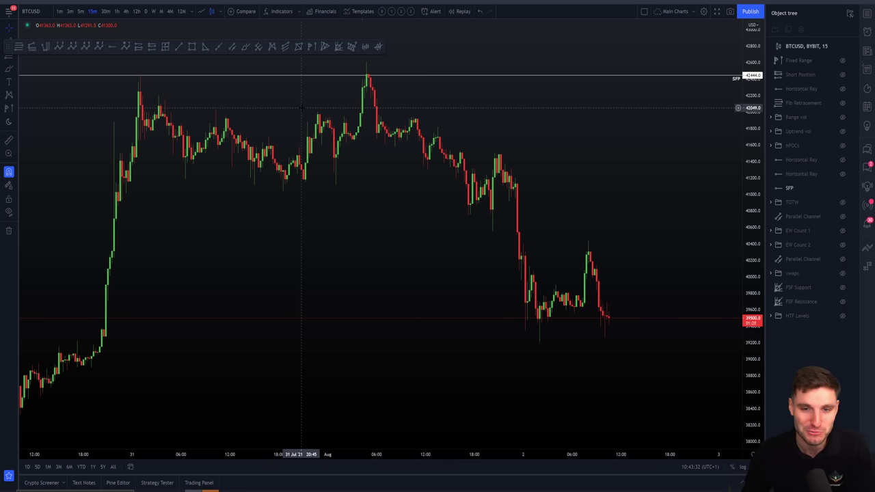
scroll(375, 128, "up", 1)
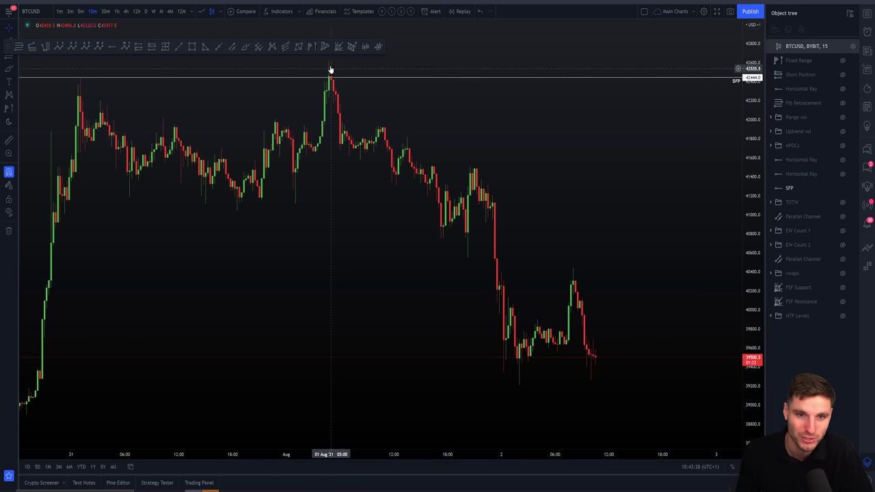
- Switch to the 1-minute timeframe and examine the 1 August spike above the SFP line
left_click(60, 11)
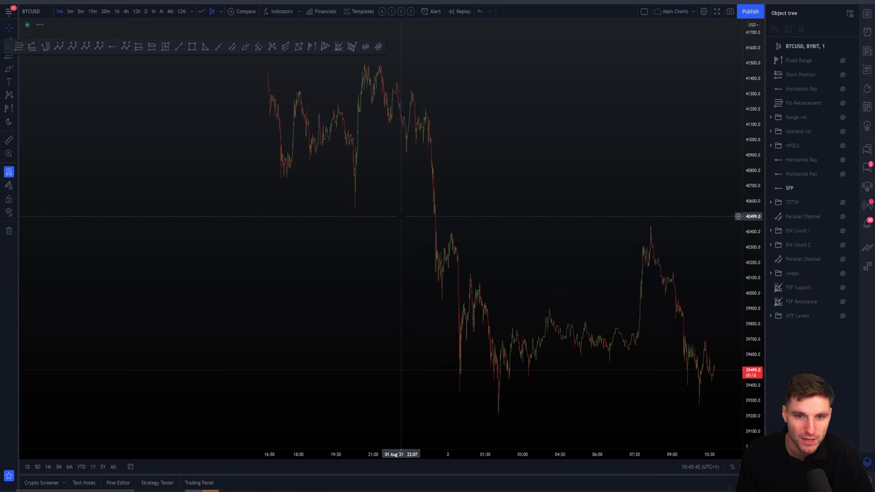
scroll(704, 243, "up", 5)
left_click_drag(357, 262, 583, 281)
scroll(582, 280, "up", 3)
left_click_drag(303, 287, 566, 287)
scroll(567, 287, "up", 2)
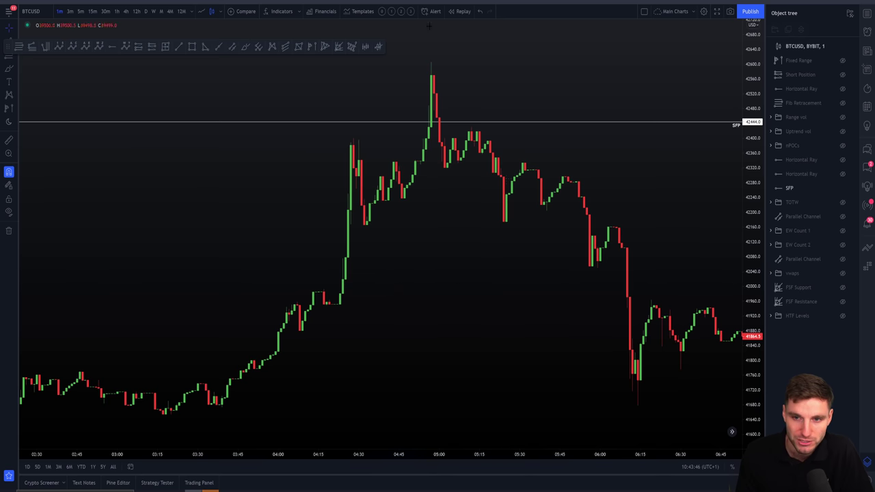
scroll(404, 103, "up", 1)
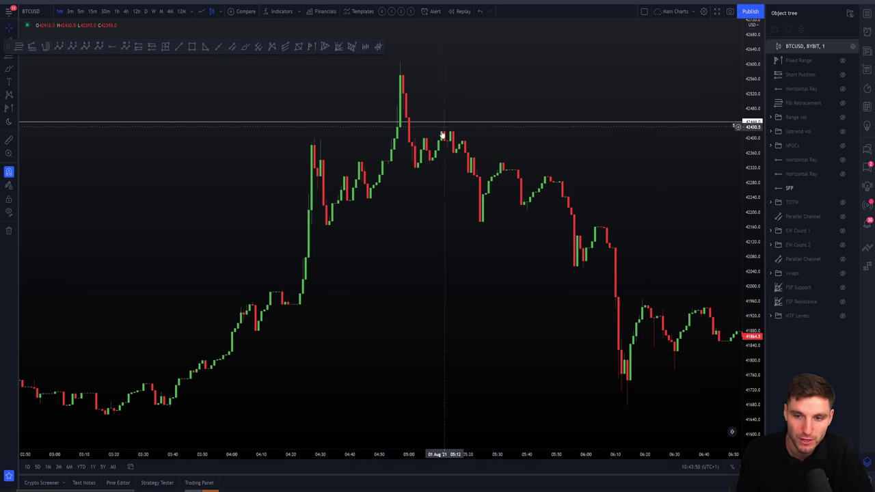
- Set the chart to the 1-hour timeframe with the latest price action in view, and reopen the watchlist
left_click(117, 11)
scroll(205, 198, "down", 3)
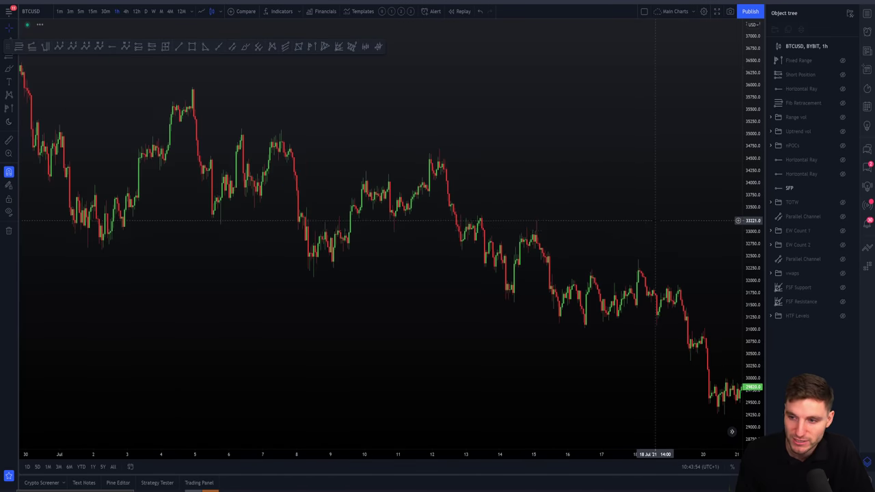
scroll(309, 222, "up", 5)
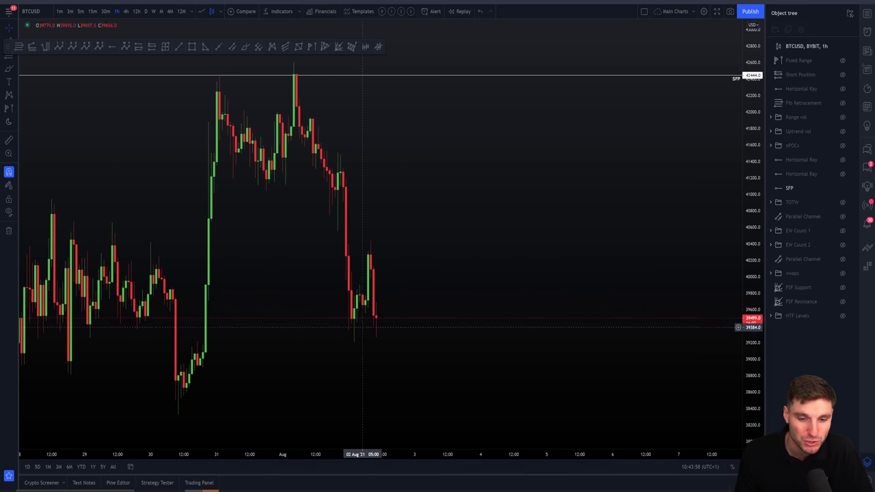
scroll(400, 327, "down", 3)
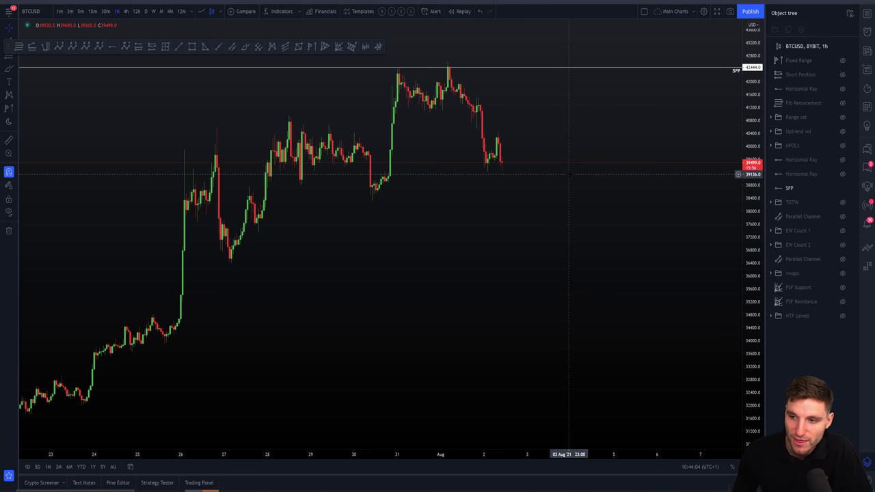
left_click(866, 20)
scroll(592, 226, "up", 4)
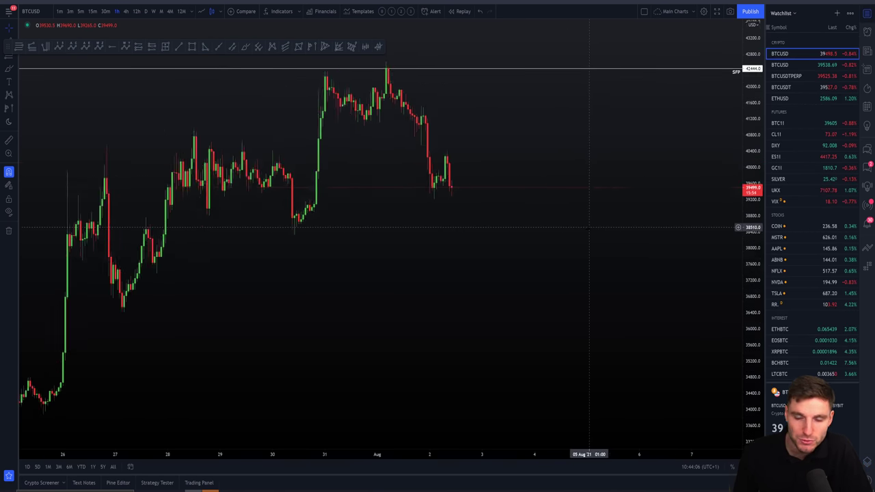
- Set the chart to the 5-minute timeframe and frame the 31 July and 1 August highs at the SFP line
left_click(91, 12)
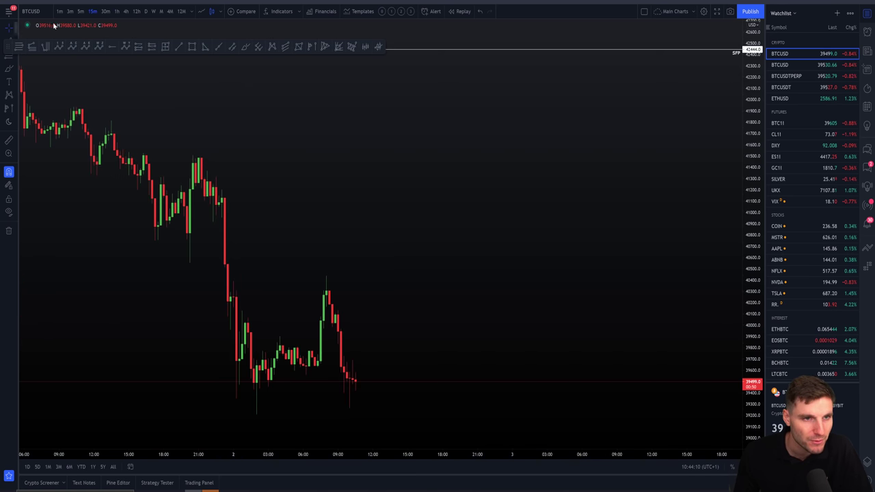
left_click(80, 11)
scroll(519, 198, "down", 6)
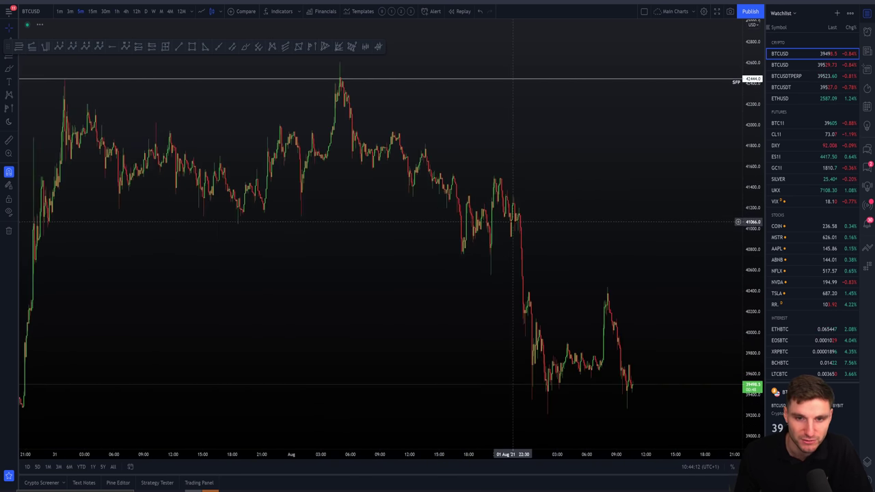
scroll(501, 198, "up", 3)
left_click_drag(373, 238, 507, 259)
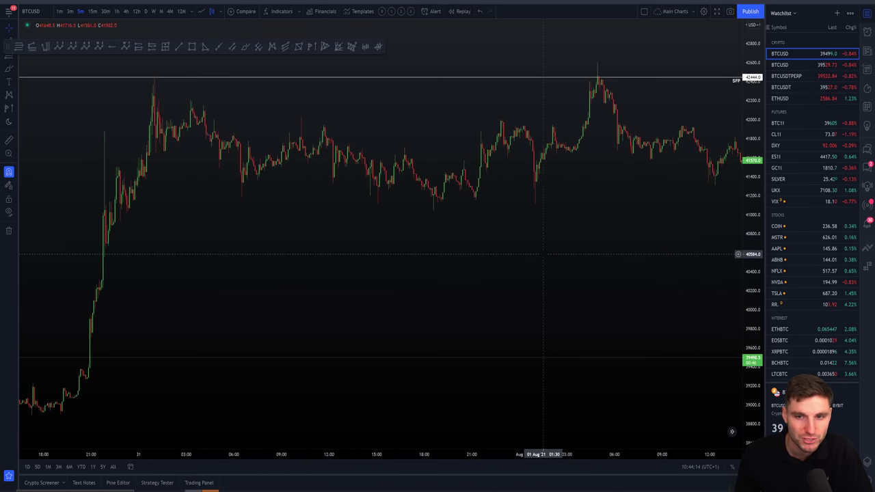
scroll(233, 250, "up", 2)
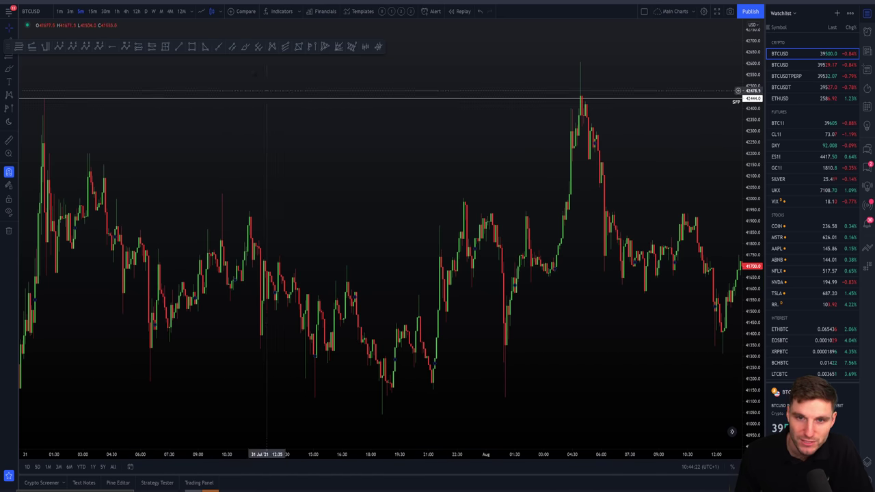
- Brush a freehand path from the 31 July high through the lows to the circled 1 August high and down, and delete the brush drawings
mouse_move(41, 105)
left_mouse_down()
mouse_move(64, 88)
mouse_move(45, 109)
mouse_move(133, 283)
mouse_move(168, 385)
mouse_move(242, 249)
mouse_move(318, 373)
mouse_move(380, 353)
left_mouse_up()
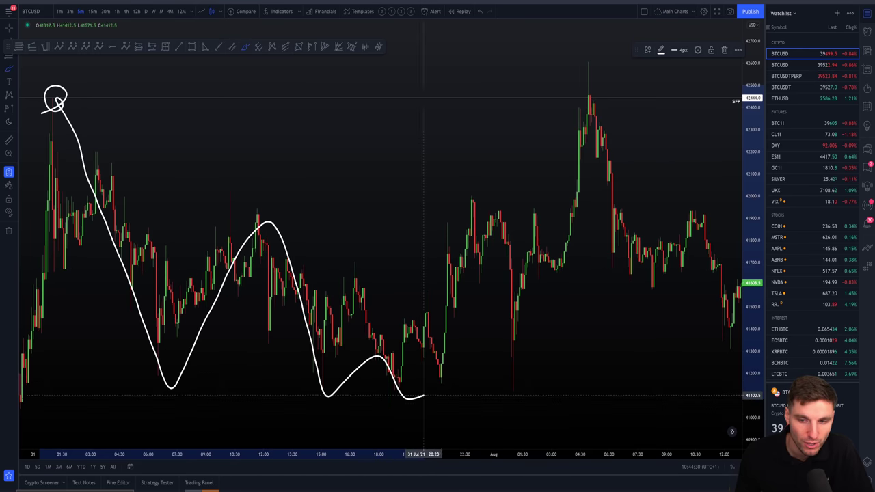
left_click_drag(424, 395, 559, 181)
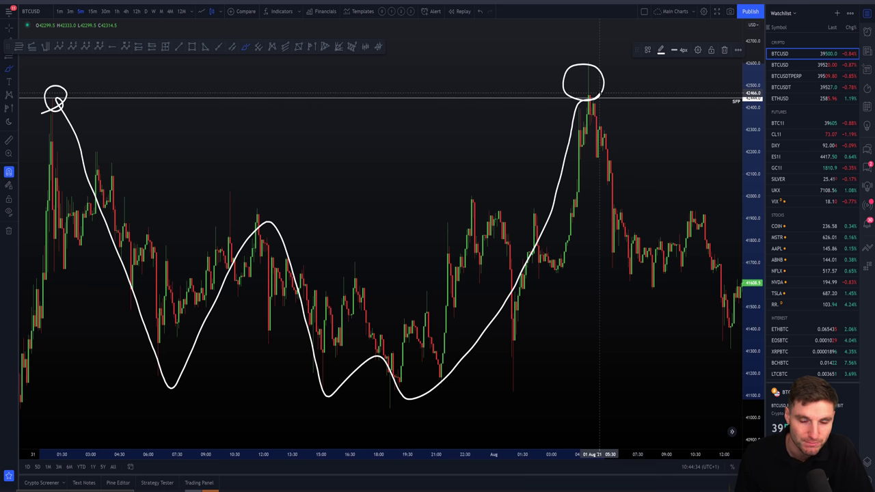
mouse_move(601, 93)
left_mouse_down()
mouse_move(669, 240)
mouse_move(735, 348)
left_mouse_up()
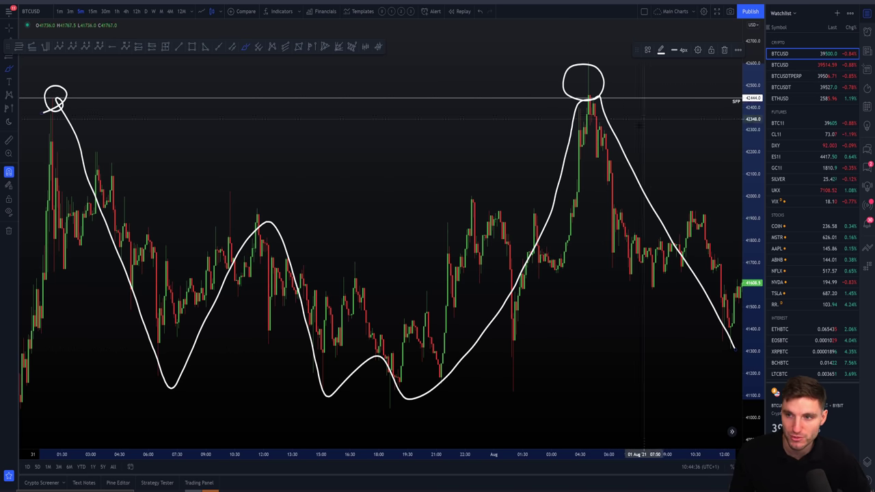
key("Delete")
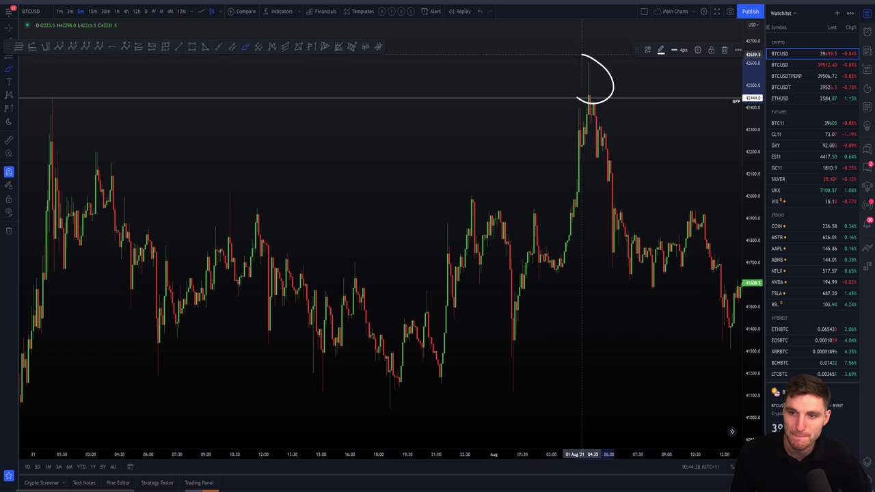
key("Delete")
scroll(679, 222, "down", 5)
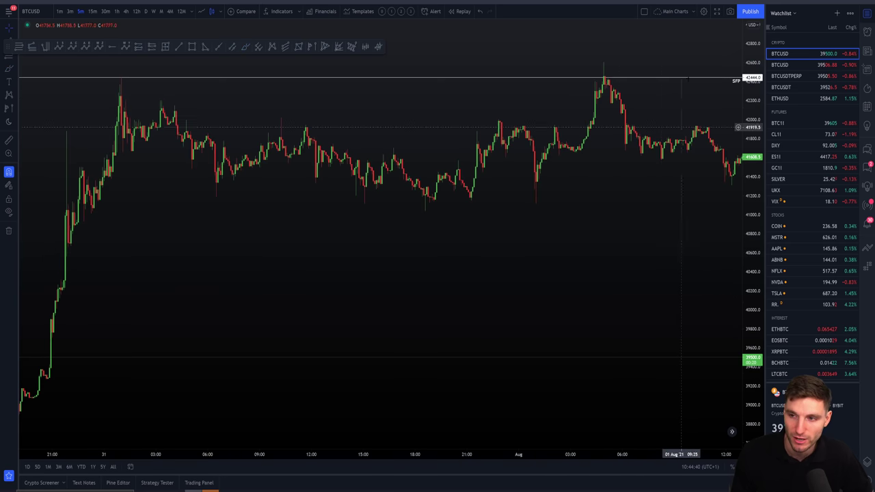
- On the 5-minute chart, frame the 2 August price action and brush-mark the high at the channel's upper line and the drop to its lower line
scroll(679, 222, "up", 6)
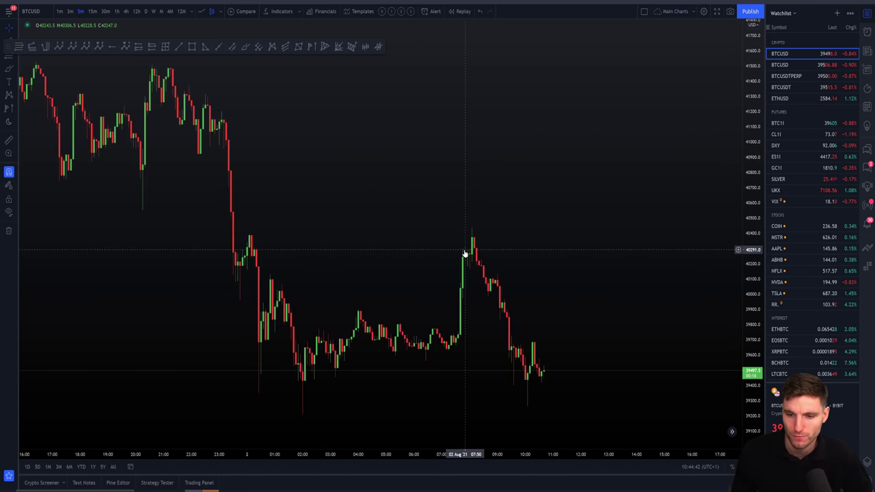
scroll(672, 233, "down", 3)
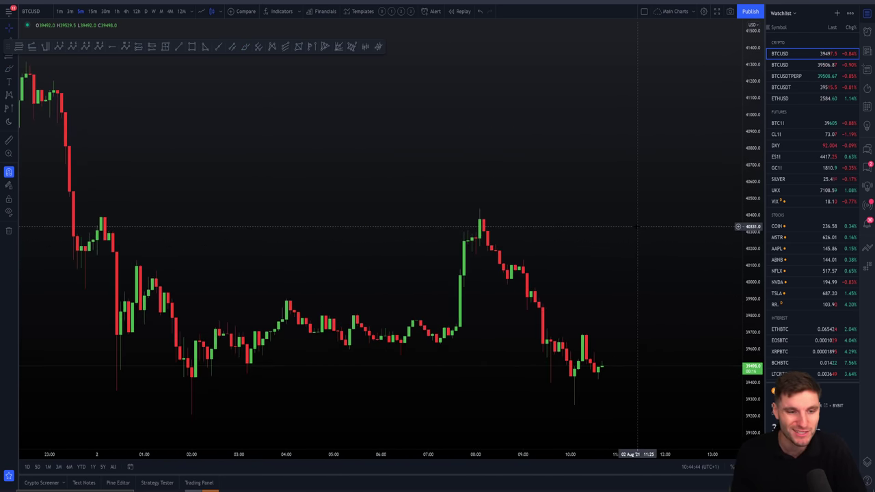
left_click_drag(638, 226, 583, 216)
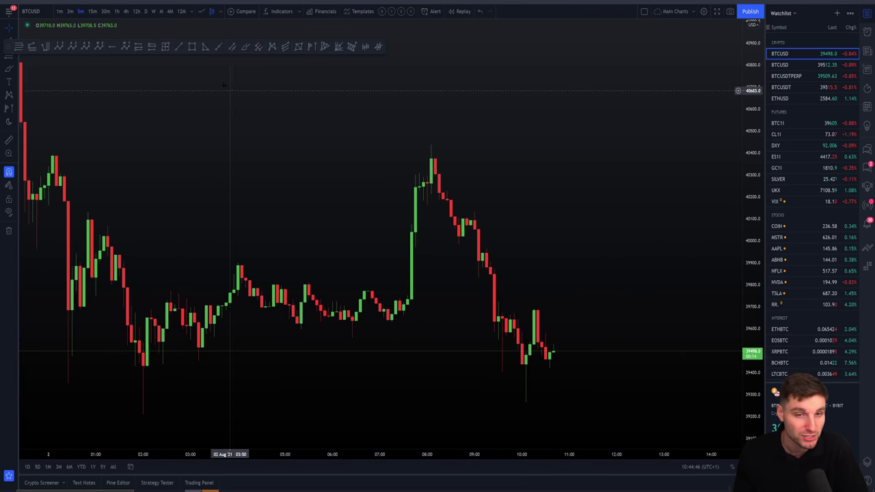
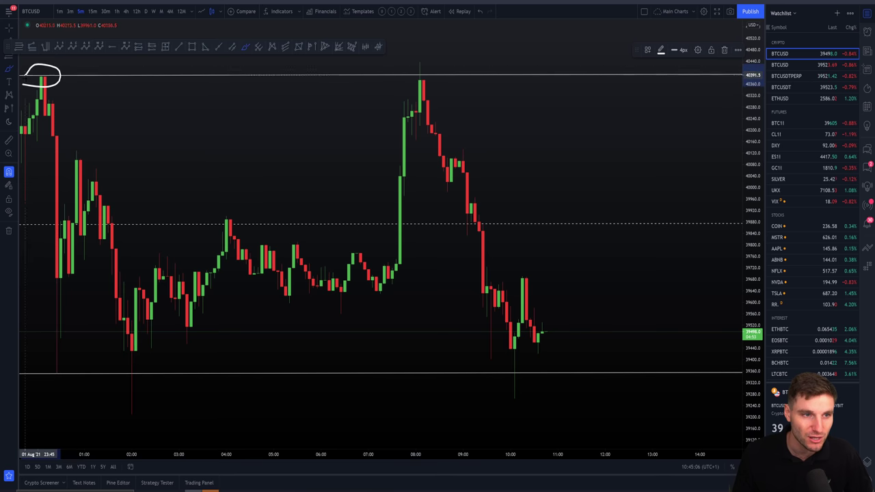
mouse_move(408, 97)
left_mouse_down()
mouse_move(435, 86)
mouse_move(427, 56)
mouse_move(419, 80)
left_mouse_up()
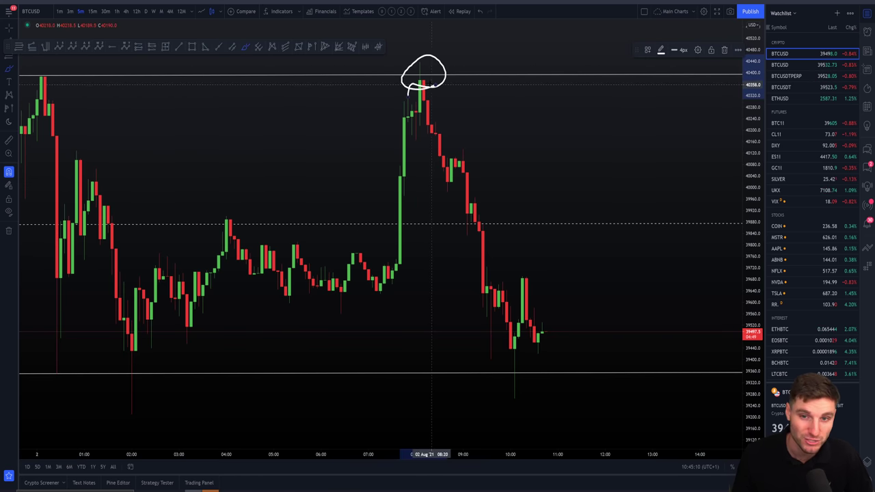
mouse_move(420, 82)
left_mouse_down()
mouse_move(402, 76)
mouse_move(421, 85)
mouse_move(459, 273)
mouse_move(503, 383)
mouse_move(523, 369)
left_mouse_up()
left_click_drag(406, 80, 416, 85)
left_click_drag(524, 362, 506, 381)
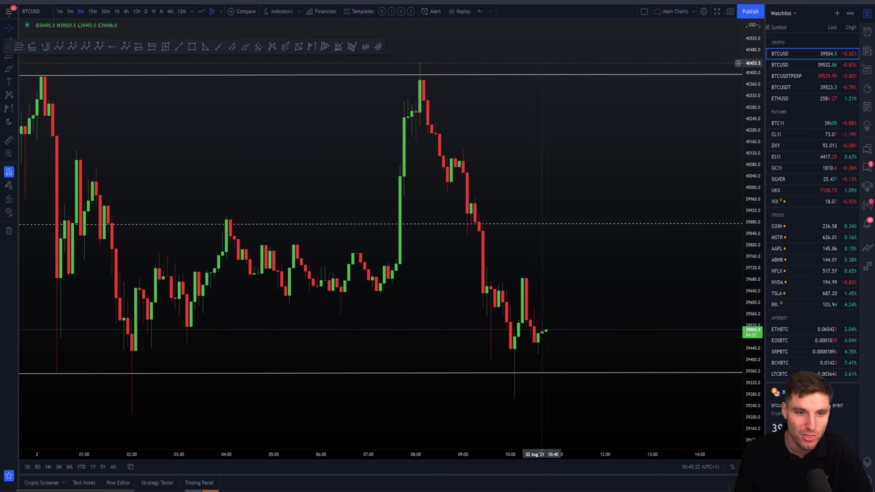
- Switch to the 4-hour timeframe, delete the parallel channel, and frame the range from late May to August beneath the SFP line
left_click(126, 11)
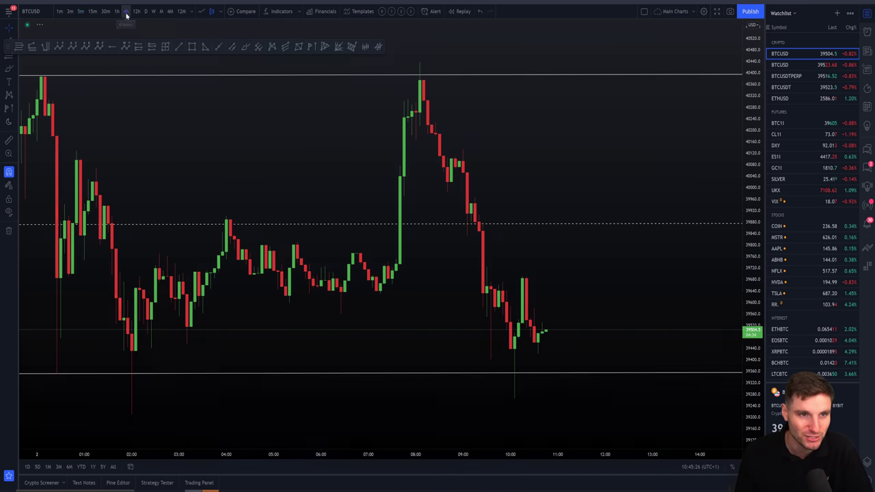
scroll(547, 328, "down", 5)
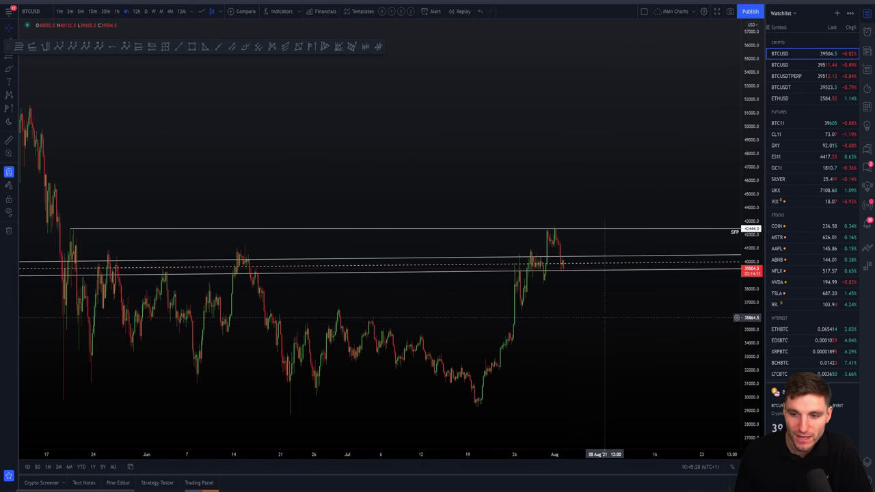
key("Delete")
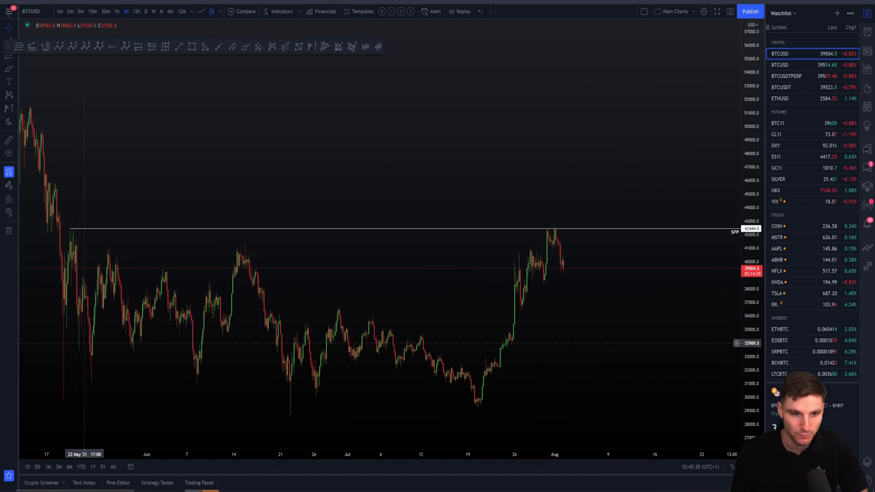
scroll(554, 323, "up", 1)
scroll(553, 324, "up", 4)
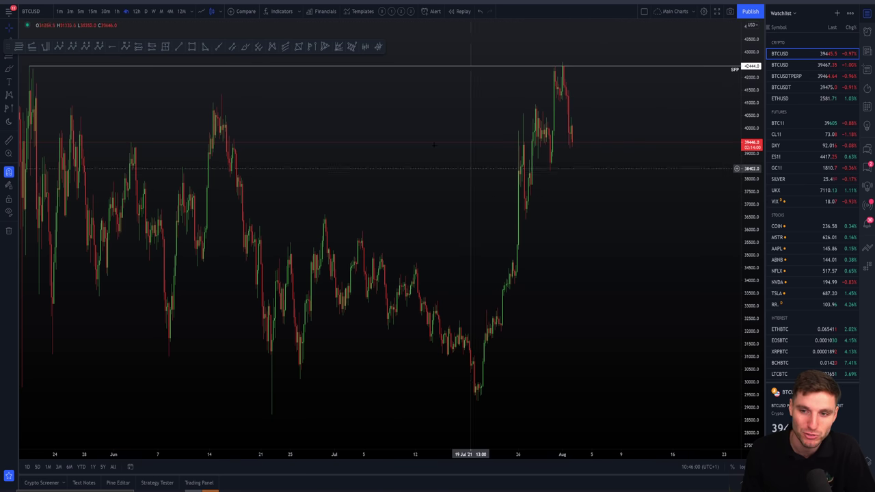
- Set the chart to the 15-minute timeframe and frame the 31 July and 1 August highs with the sell-off that follows
left_click(60, 12)
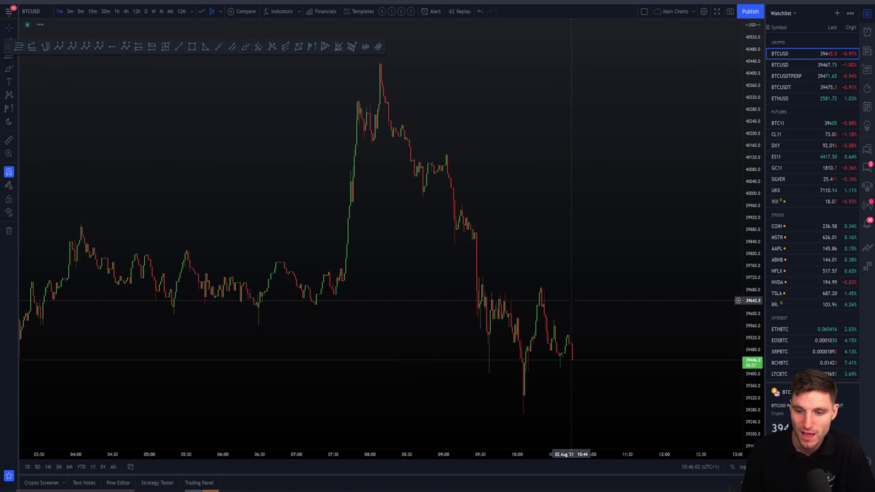
left_click(92, 11)
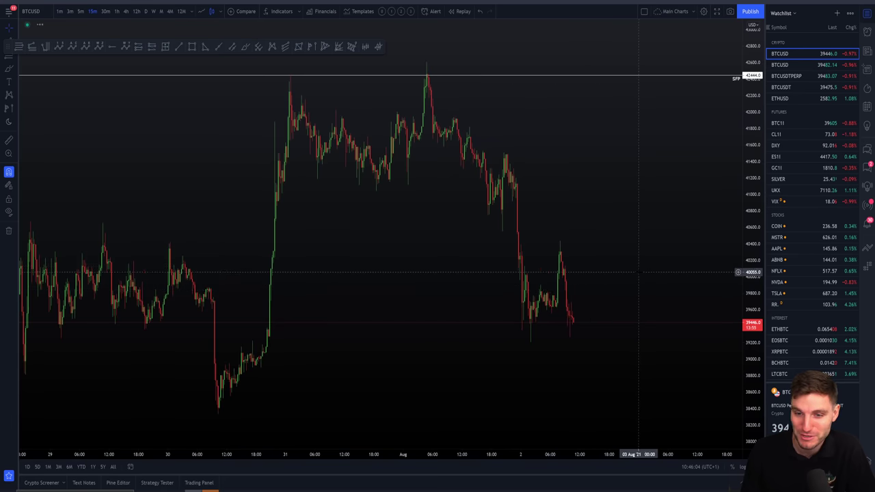
scroll(639, 272, "up", 2)
scroll(639, 271, "up", 1)
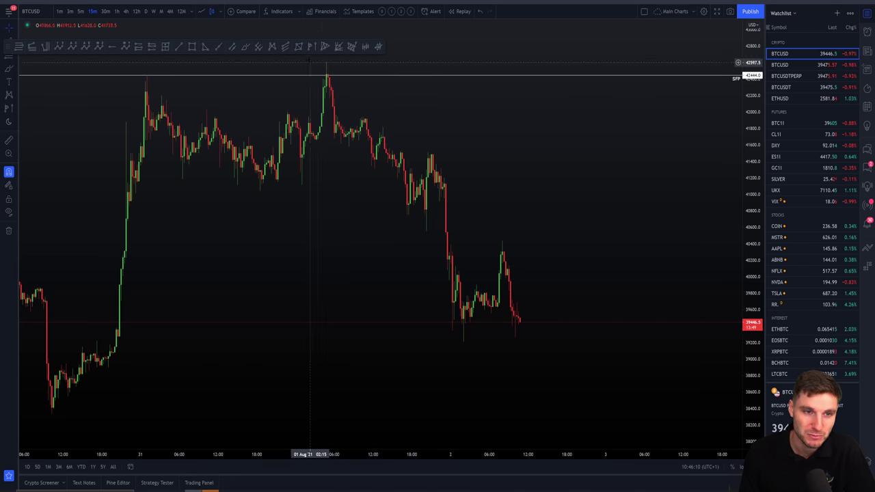
- Switch to Discord, close the enlarged SFP chart image to view the general-chat messages, and return to the TradingView chart
key("alt+Tab")
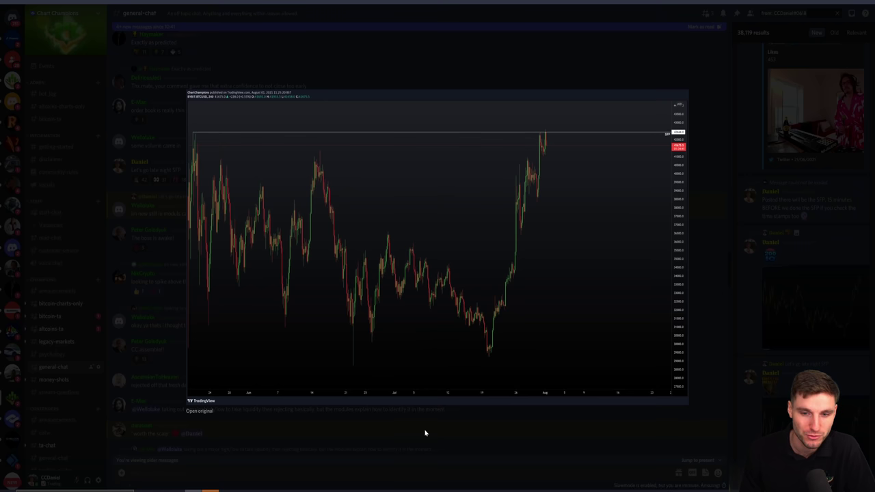
left_click(451, 434)
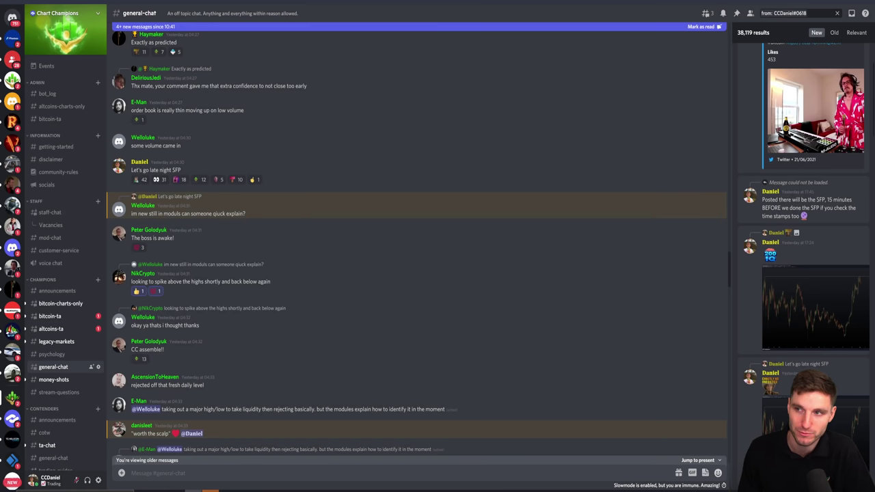
key("alt+Tab")
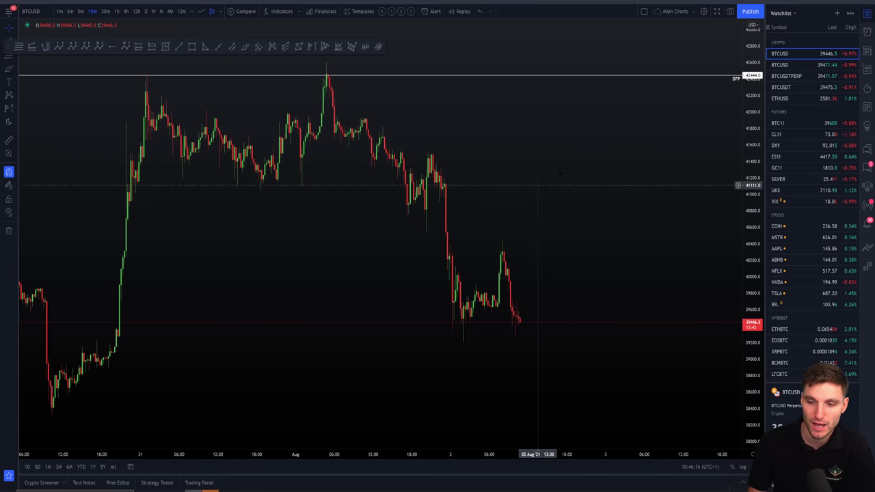
- Set the chart to the 1-hour timeframe and frame the rally from the 27 July low to the SFP high
scroll(526, 239, "down", 2)
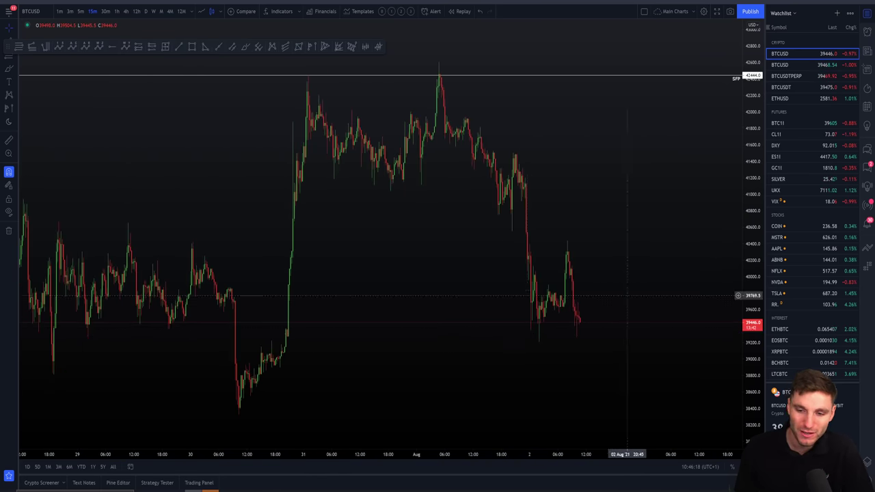
scroll(583, 333, "down", 1)
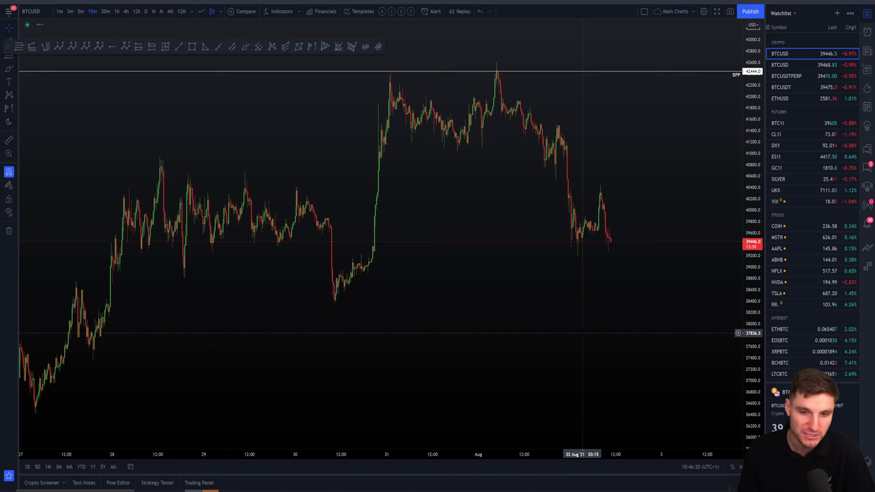
left_click(117, 11)
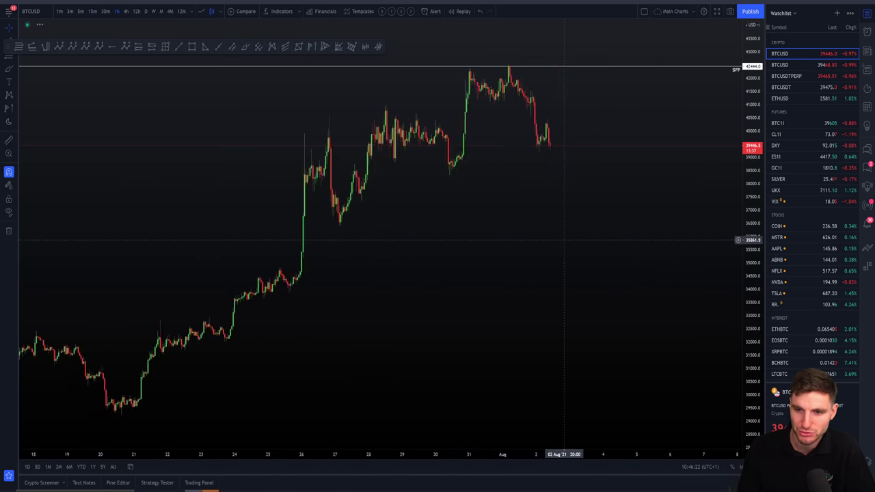
scroll(565, 240, "up", 3)
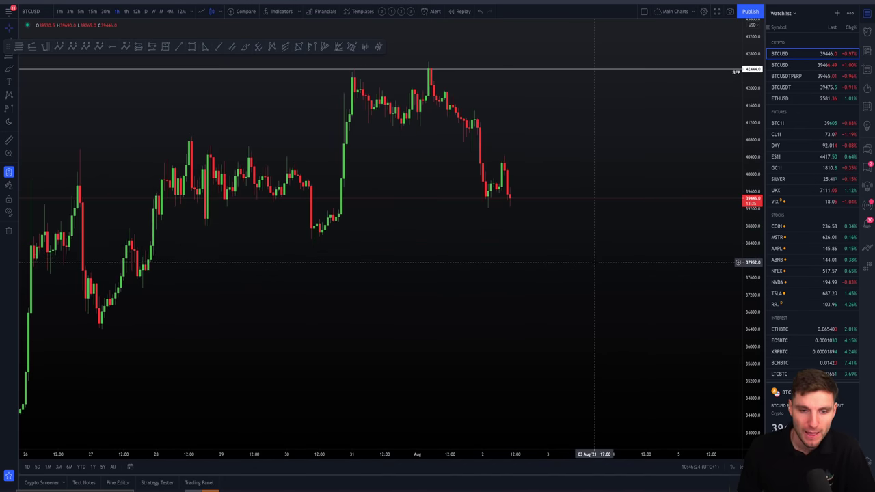
scroll(594, 261, "right", 2)
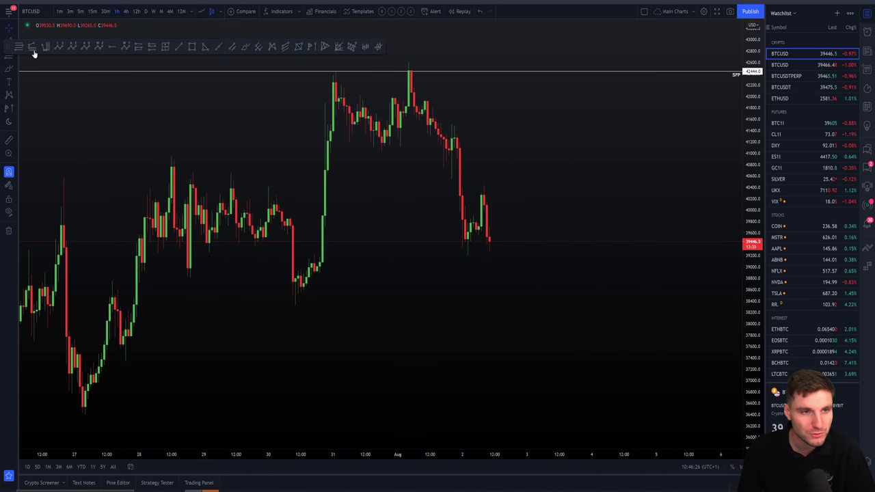
- Draw a Fibonacci retracement from the 27 July low at 36405 up to 42615, and delete it
scroll(245, 295, "left", 2)
scroll(171, 328, "right", 2)
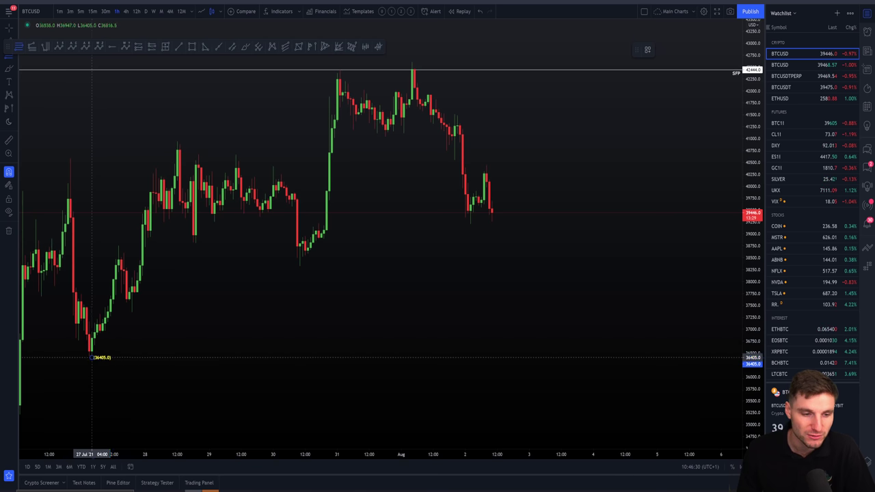
mouse_move(92, 358)
left_mouse_down()
mouse_move(498, 290)
mouse_move(531, 250)
mouse_move(524, 250)
left_mouse_up()
left_click_drag(523, 61, 560, 283)
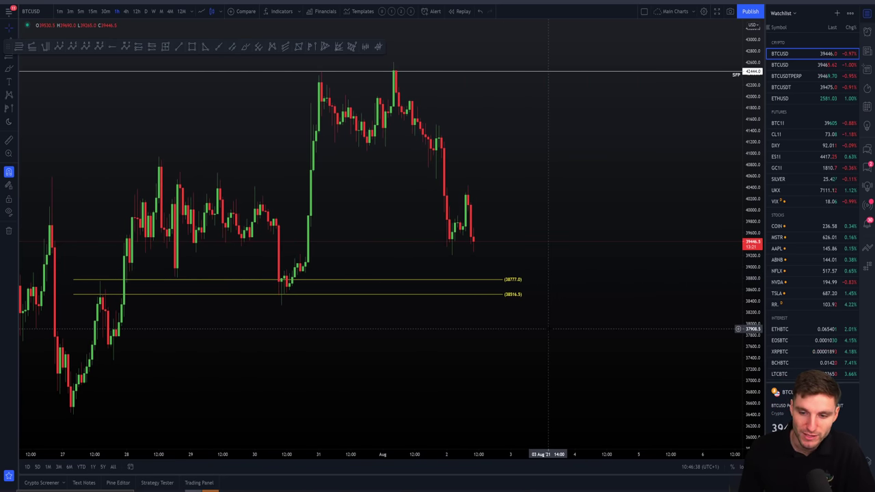
left_click(496, 294)
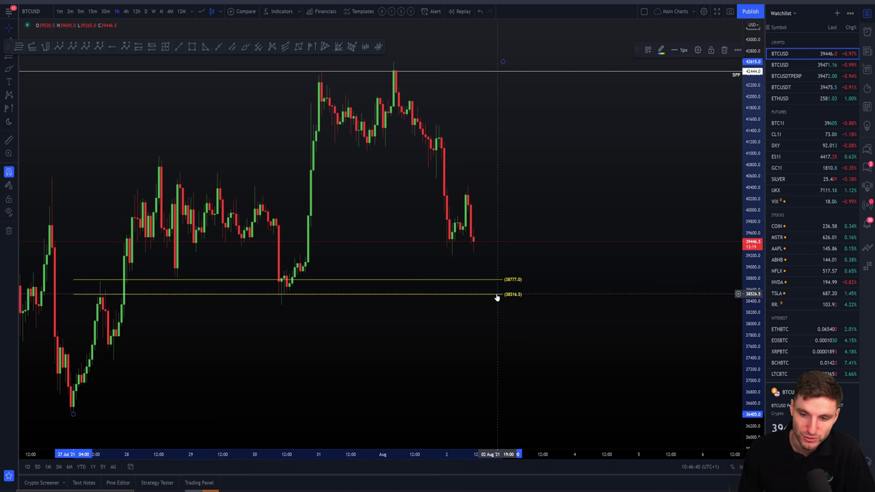
key("Delete")
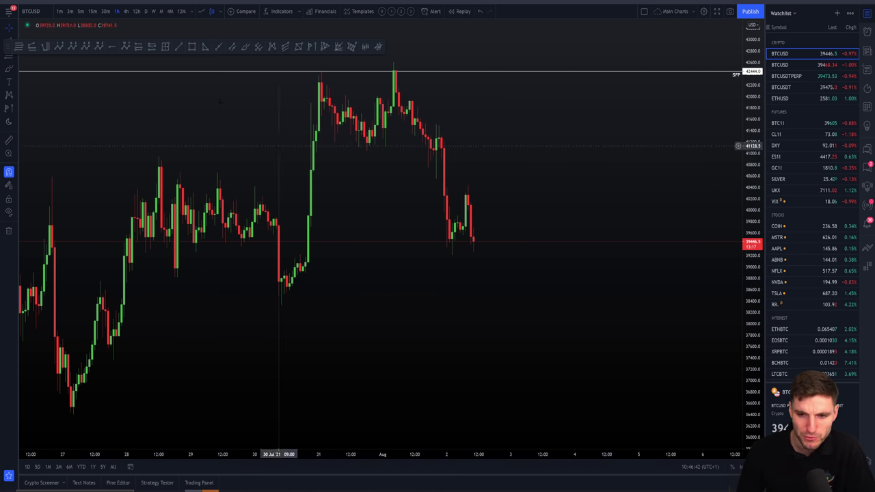
- Switch to the 5-minute timeframe and examine the 2 August spike and the decline after it
left_click(80, 12)
scroll(469, 274, "up", 5)
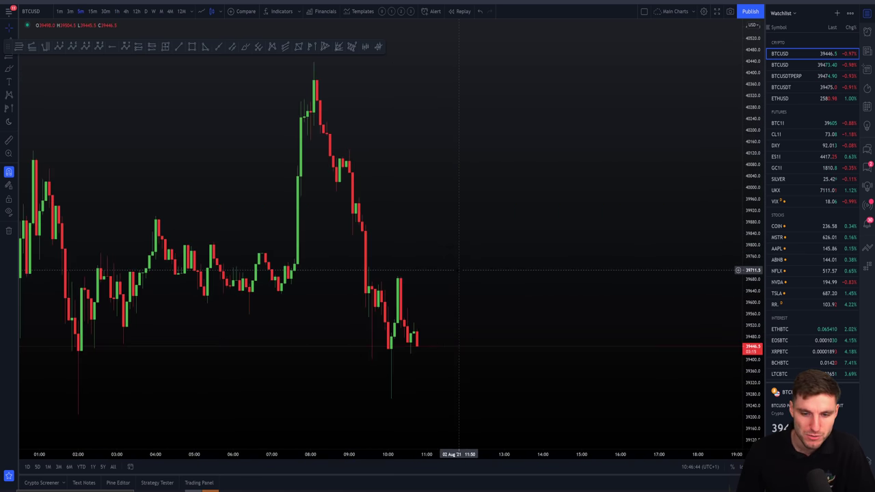
left_click_drag(566, 271, 512, 267)
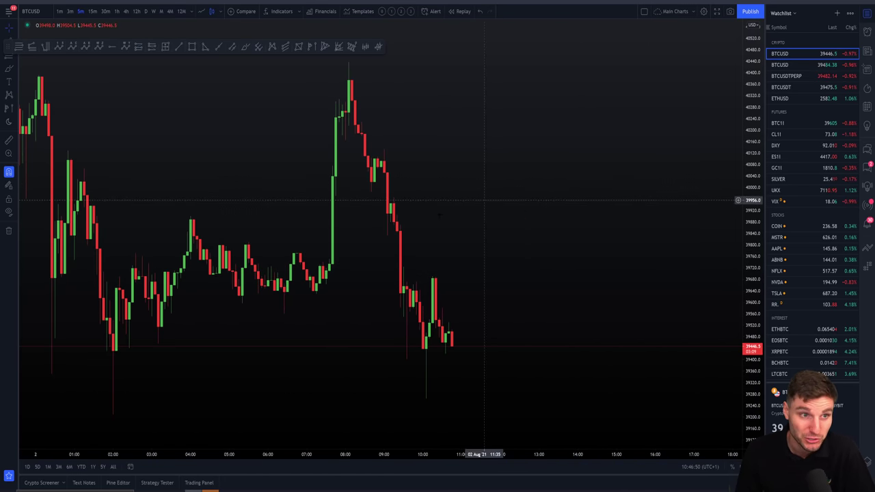
- Return to the 1-hour timeframe and frame the price action from 27 July to 2 August
left_click(117, 11)
scroll(613, 298, "up", 3)
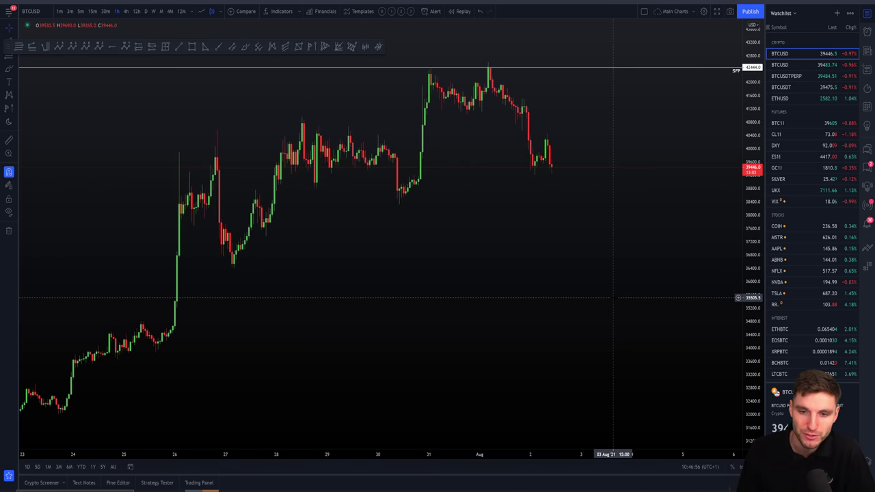
scroll(613, 297, "up", 3)
left_click_drag(600, 297, 571, 297)
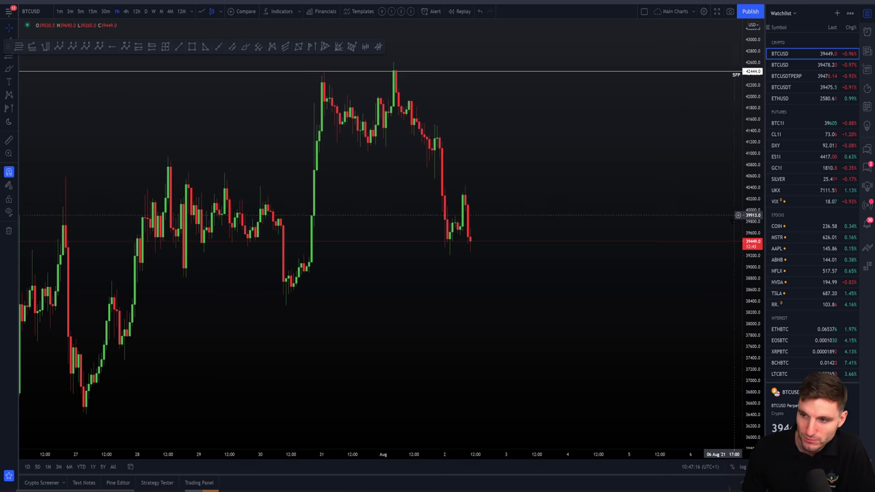
- Examine the GAP line on the BTC1! futures chart at the 15-minute timeframe, and return to the BTCUSD chart
left_click(780, 123)
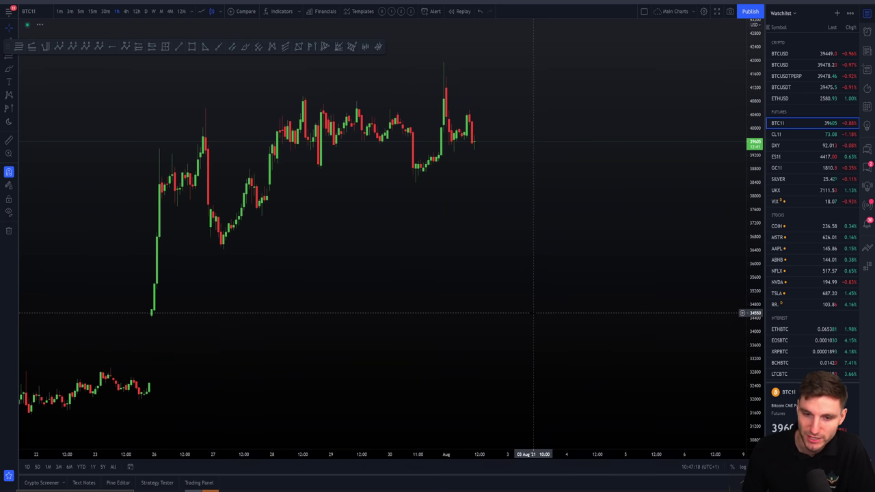
left_click(92, 12)
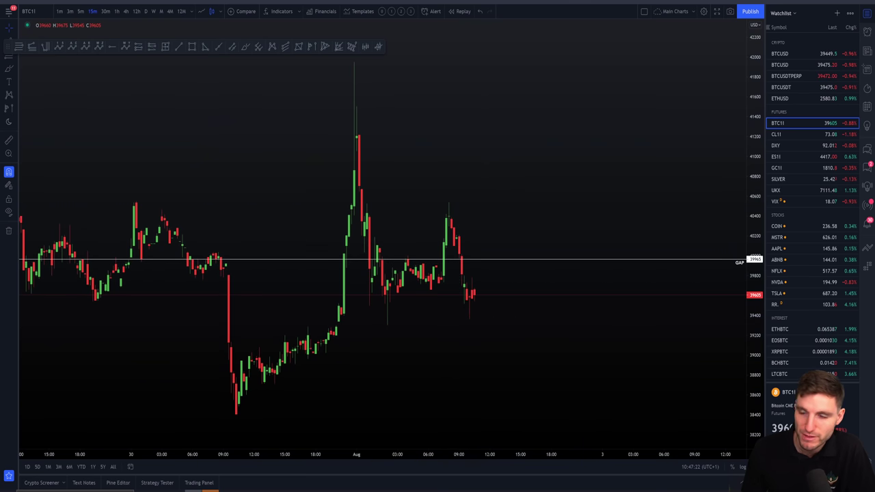
left_click(793, 55)
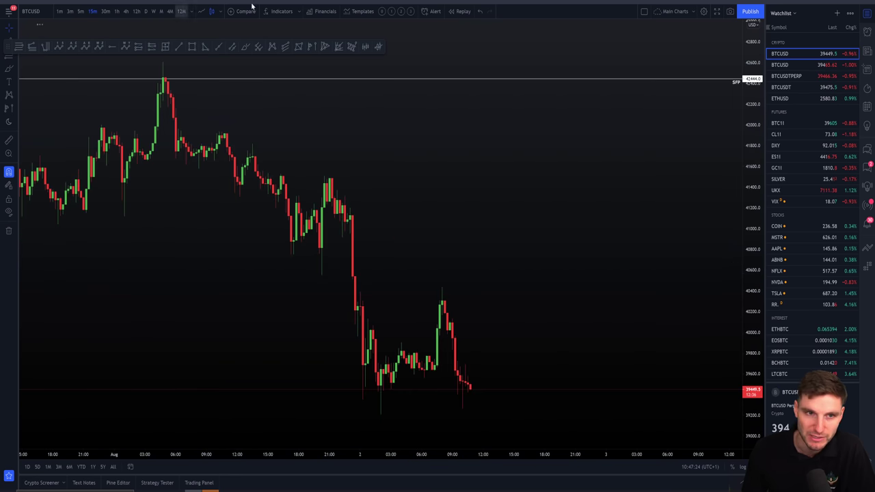
- Set the BTCUSD chart back to the 1-hour timeframe and centre the late July range and the drop from the SFP line
left_click(117, 13)
scroll(547, 301, "up", 3)
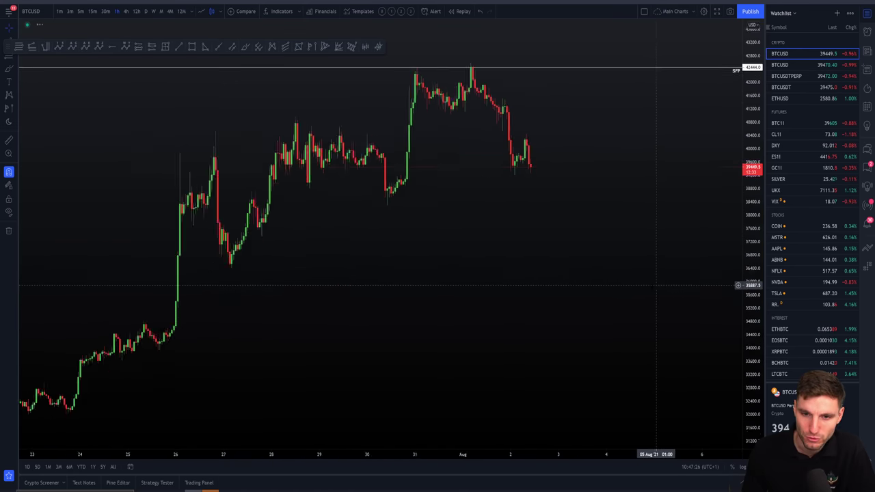
scroll(560, 307, "right", 2)
scroll(533, 387, "up", 3)
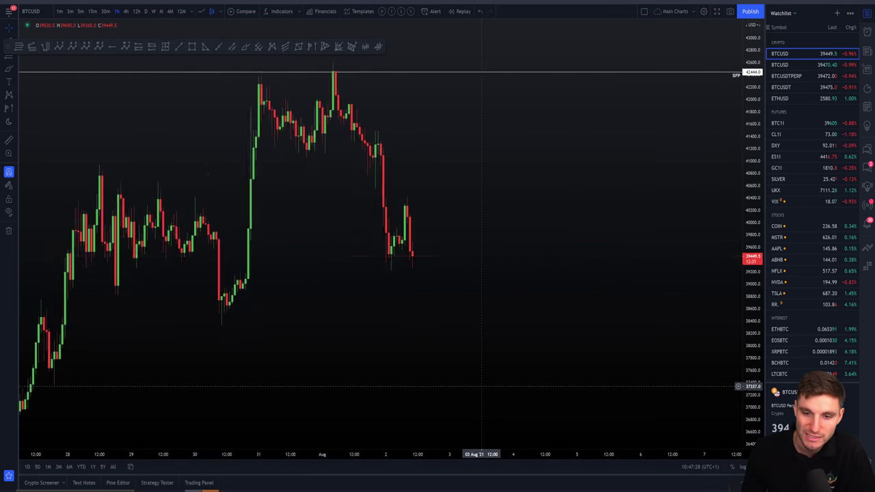
left_click_drag(531, 386, 595, 353)
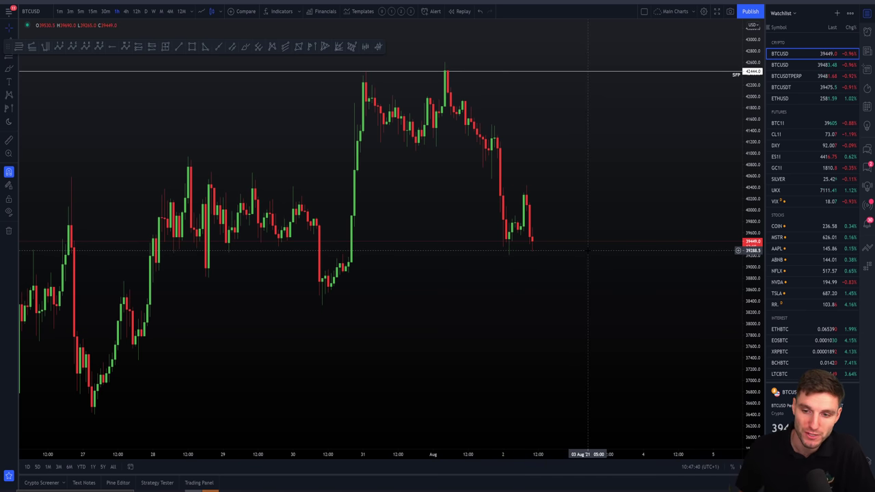
- Draw a nearly level trend line from the 28 July high at 40941 to 4 August, and delete it
scroll(587, 251, "up", 1)
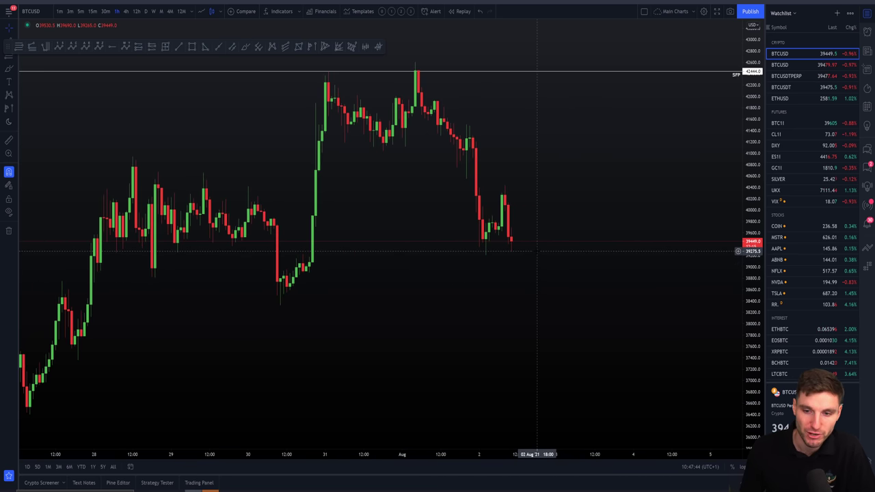
scroll(581, 301, "down", 1)
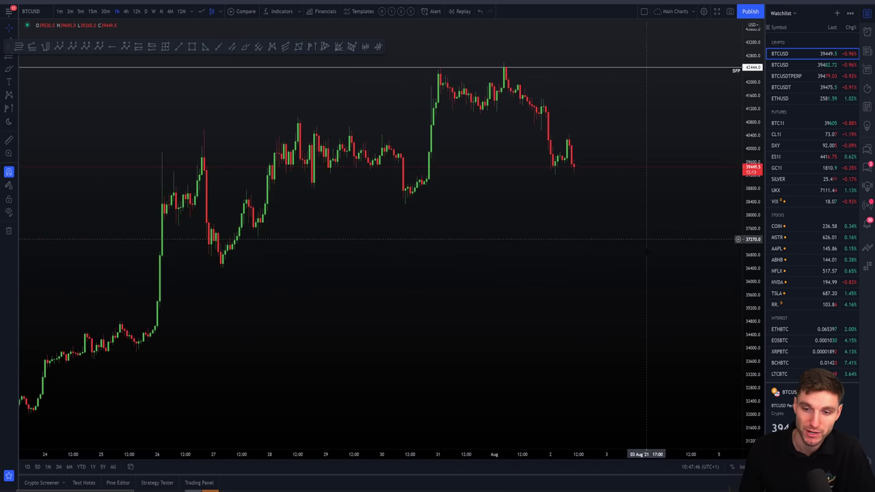
scroll(646, 246, "up", 2)
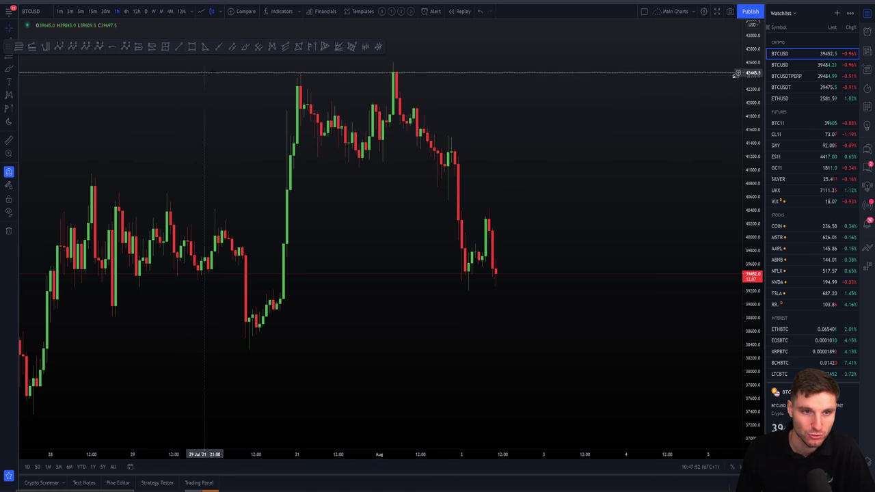
left_click(179, 46)
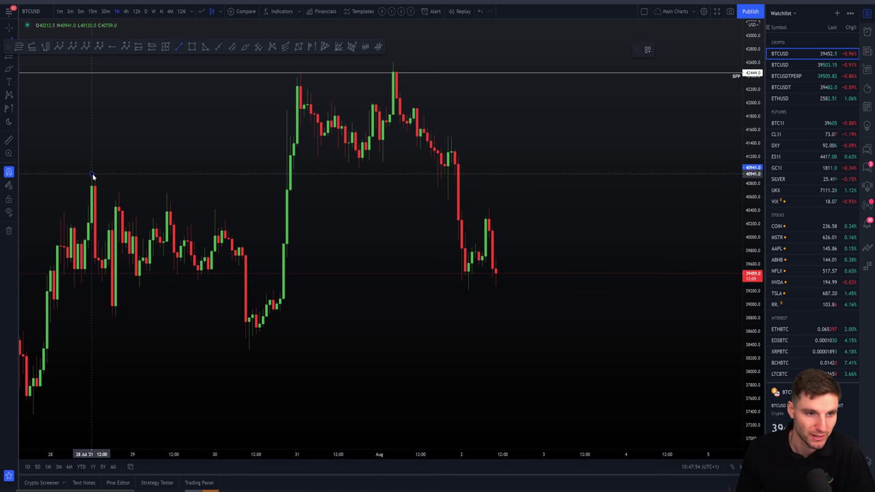
left_click_drag(93, 175, 673, 173)
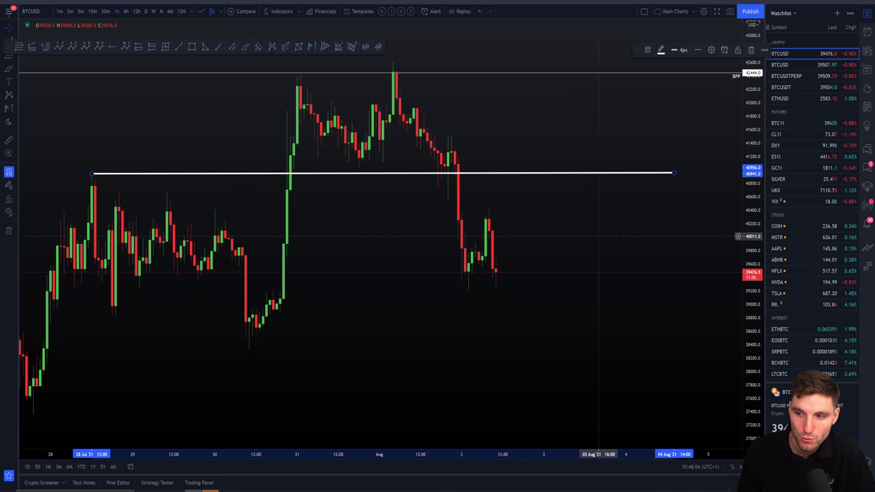
key("Delete")
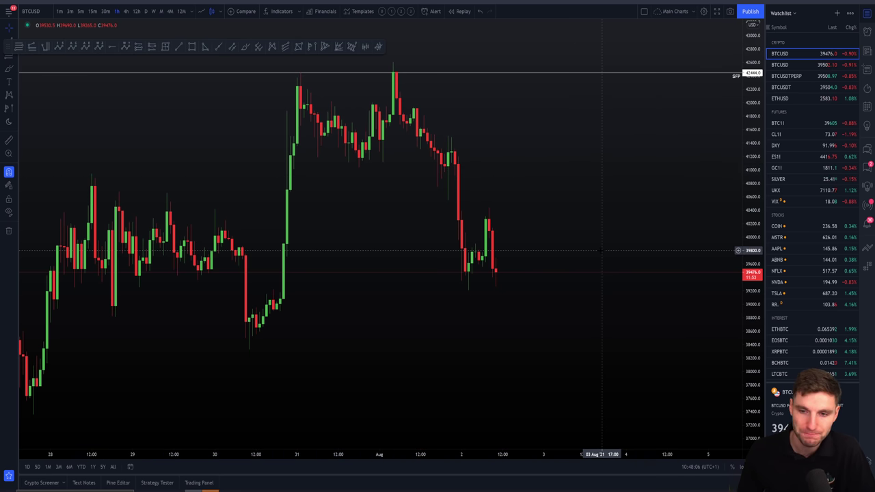
- Switch the chart to the 5-minute timeframe and examine the 2 August spike, the drop after it and the latest lows
scroll(601, 250, "left", 3)
scroll(588, 232, "right", 3)
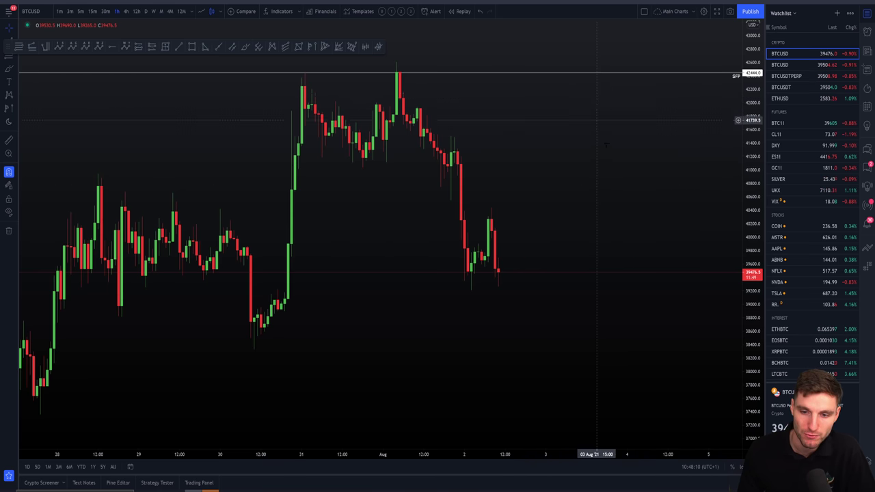
scroll(584, 205, "down", 4)
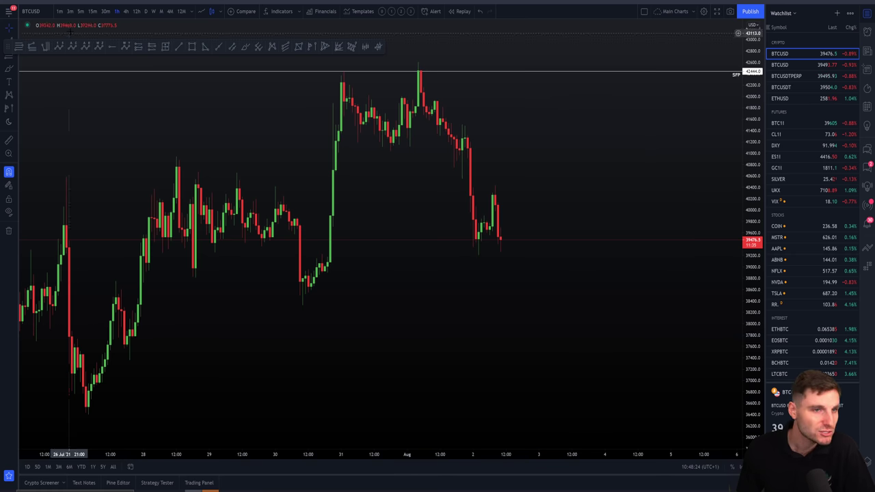
left_click(80, 12)
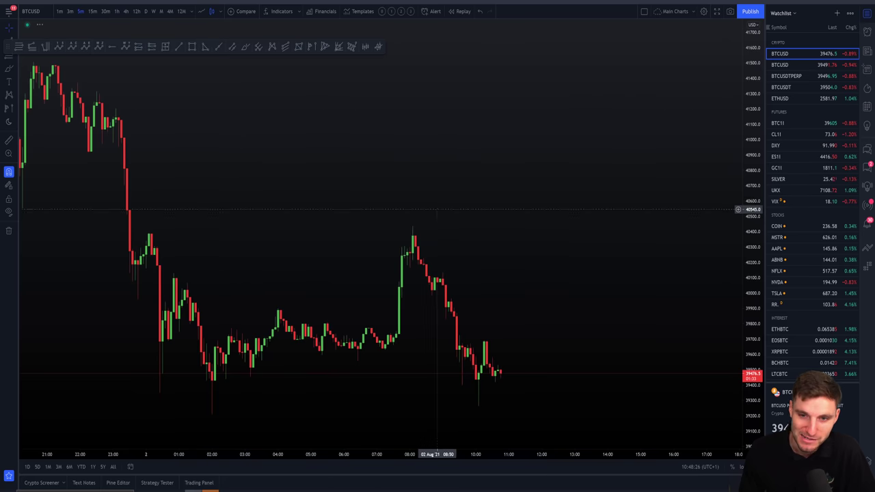
scroll(546, 266, "up", 4)
mouse_move(592, 226)
left_mouse_down()
mouse_move(562, 220)
mouse_move(583, 217)
left_mouse_up()
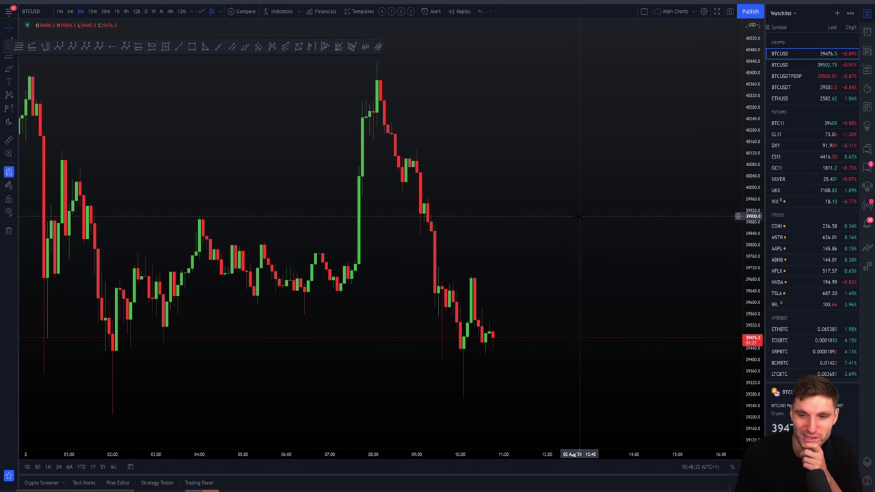
- Switch to the 4-hour timeframe and examine the range since May beneath the 42444 SFP line
left_click(125, 11)
left_click_drag(593, 277, 423, 344)
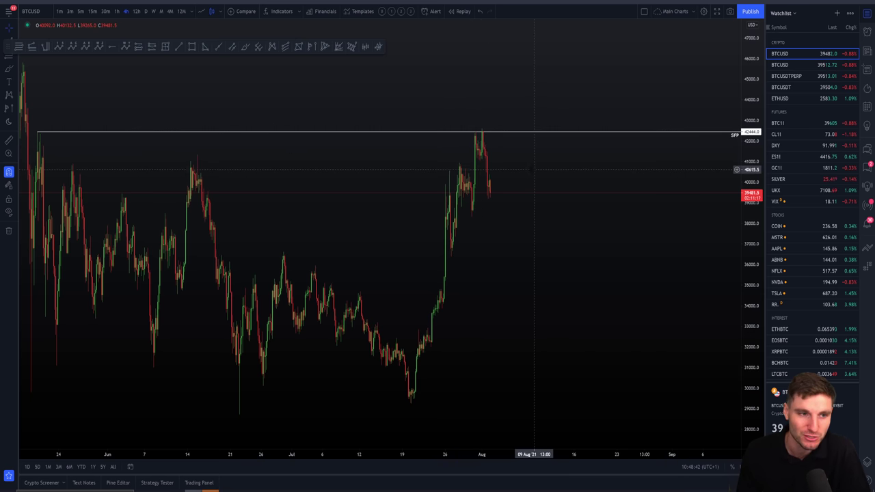
left_click_drag(492, 175, 488, 175)
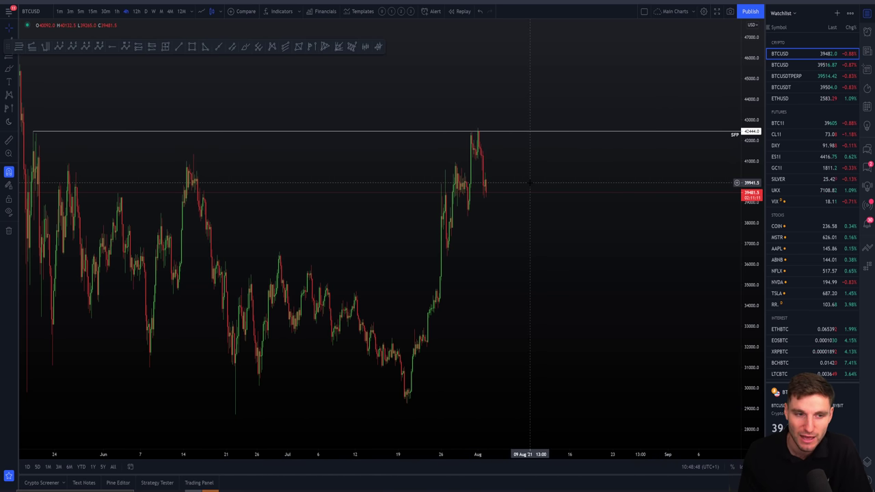
left_click_drag(529, 183, 525, 181)
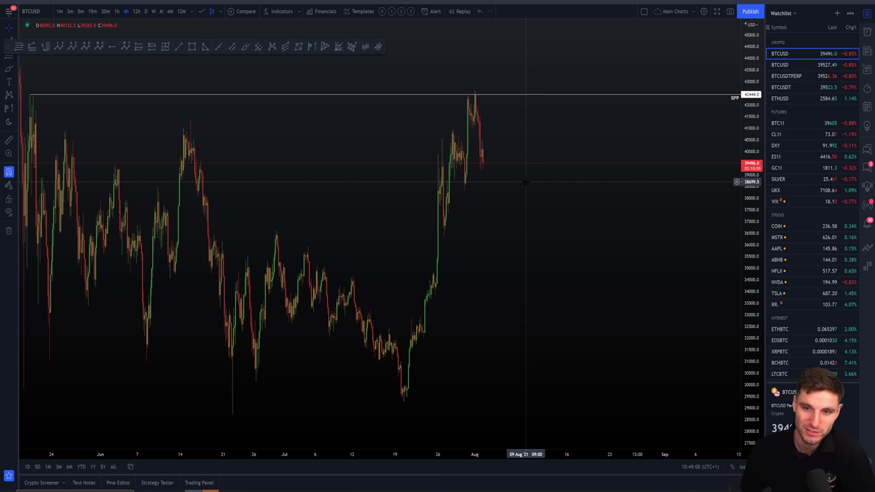
left_click_drag(523, 181, 519, 182)
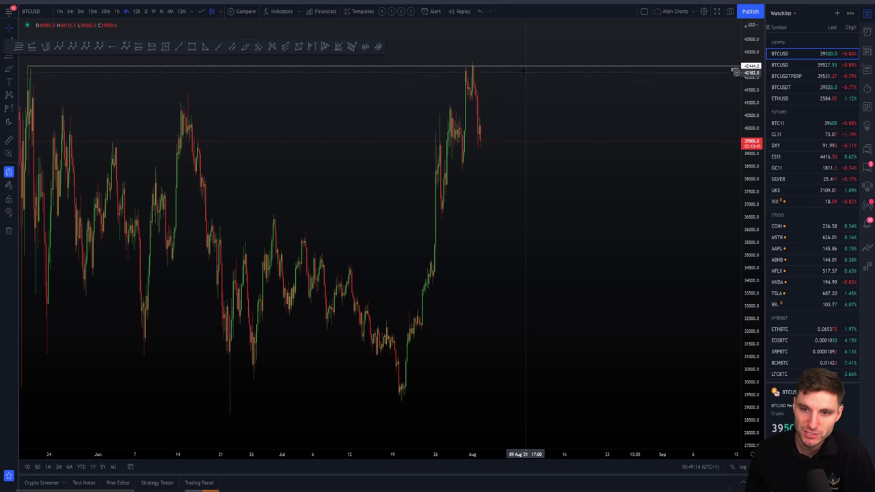
scroll(544, 131, "down", 2)
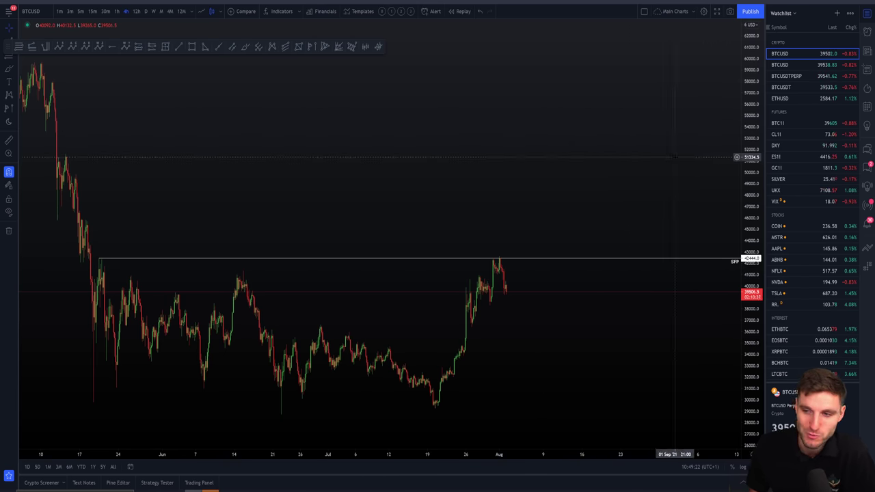
- Examine the rally from the 20 July low up to the SFP line and the early August pullback on the 4-hour chart
scroll(592, 176, "up", 3)
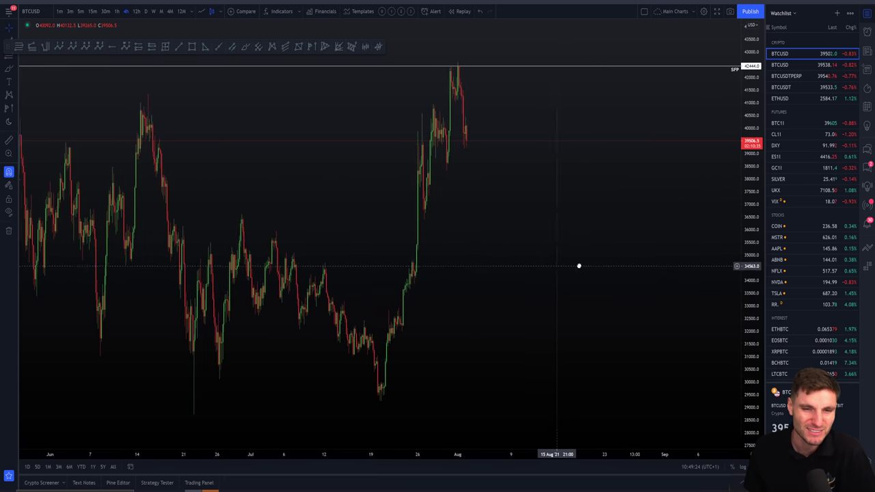
scroll(622, 259, "up", 2)
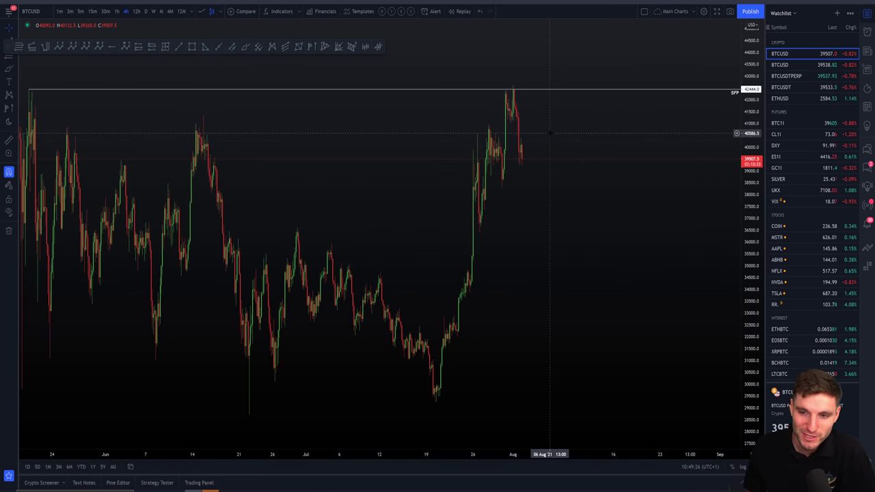
scroll(554, 137, "up", 1)
left_click_drag(605, 194, 670, 197)
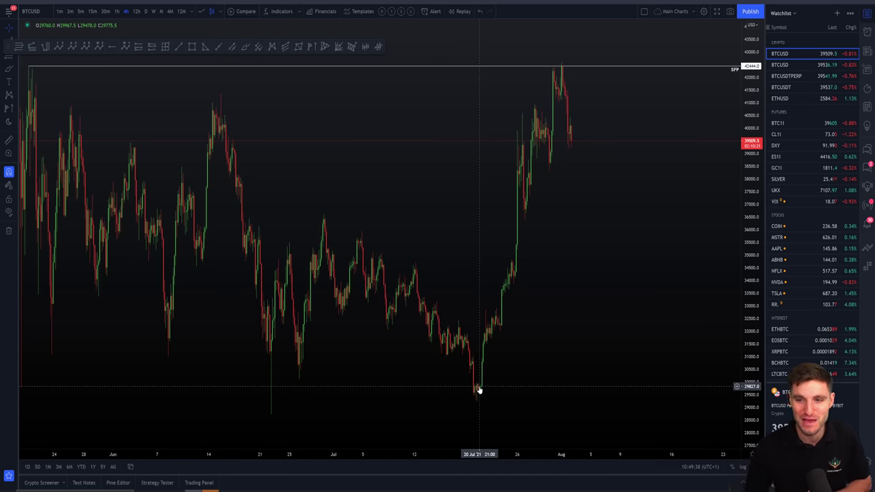
scroll(479, 390, "up", 5)
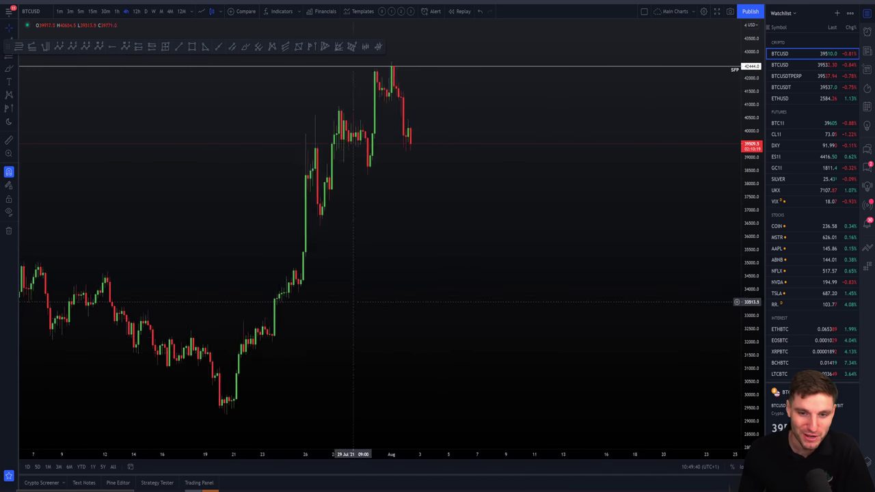
scroll(540, 301, "up", 3)
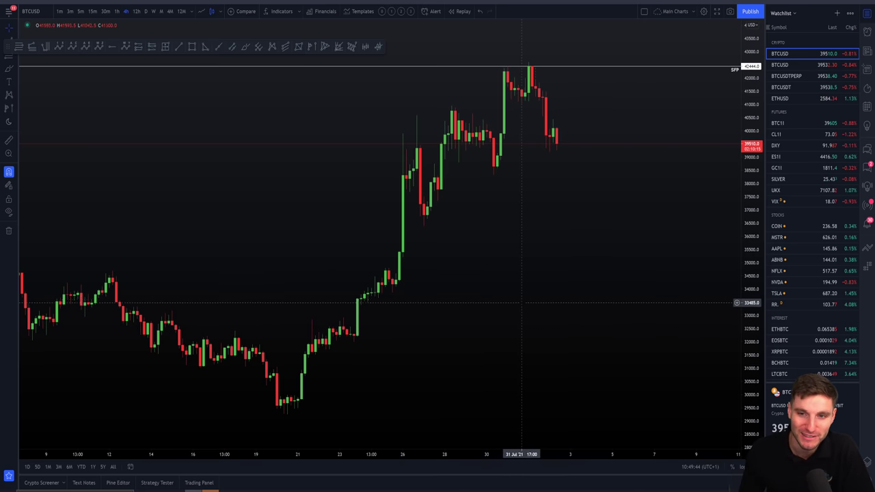
scroll(580, 326, "up", 5)
left_click_drag(582, 325, 537, 318)
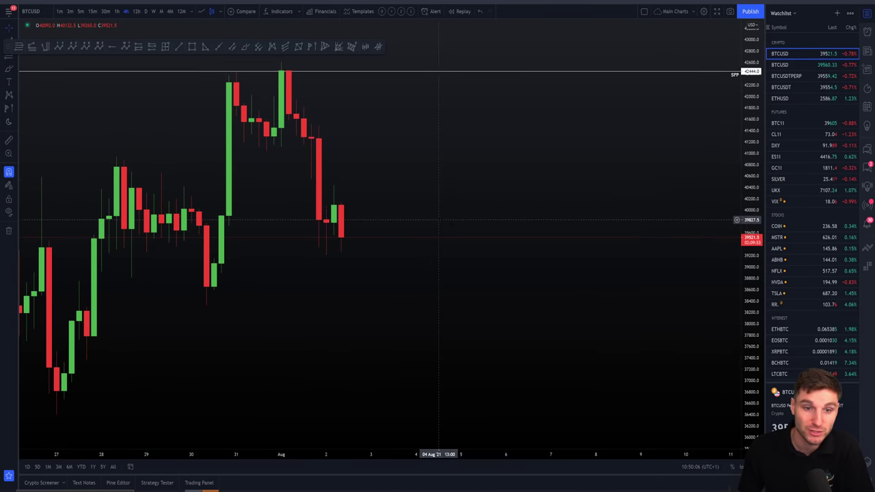
scroll(138, 42, "up", 3)
- Set the chart to 15 minutes and brush a rising curve from about 40450 to about 41000 in the empty area after the candles
left_click(92, 11)
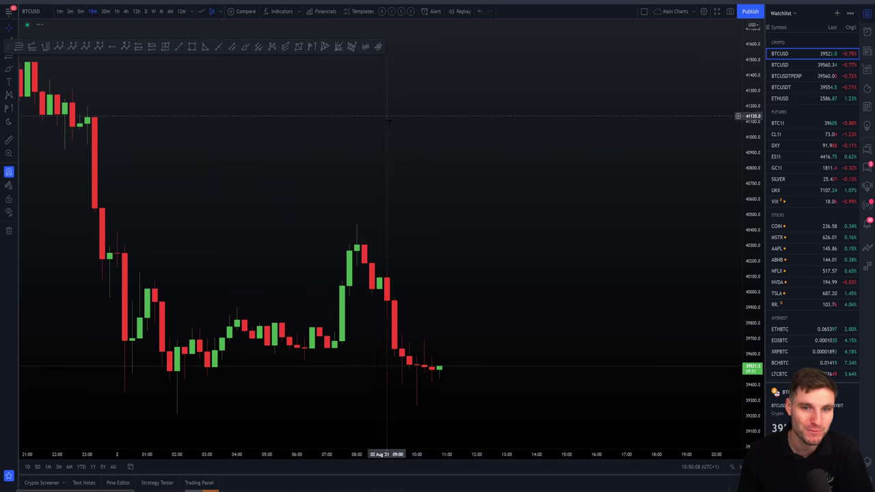
scroll(586, 275, "up", 2)
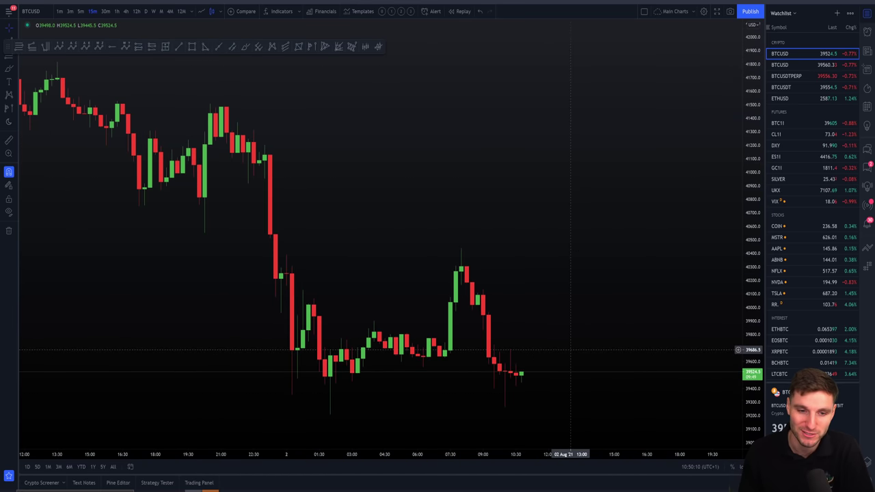
scroll(595, 270, "down", 2)
scroll(602, 263, "up", 4)
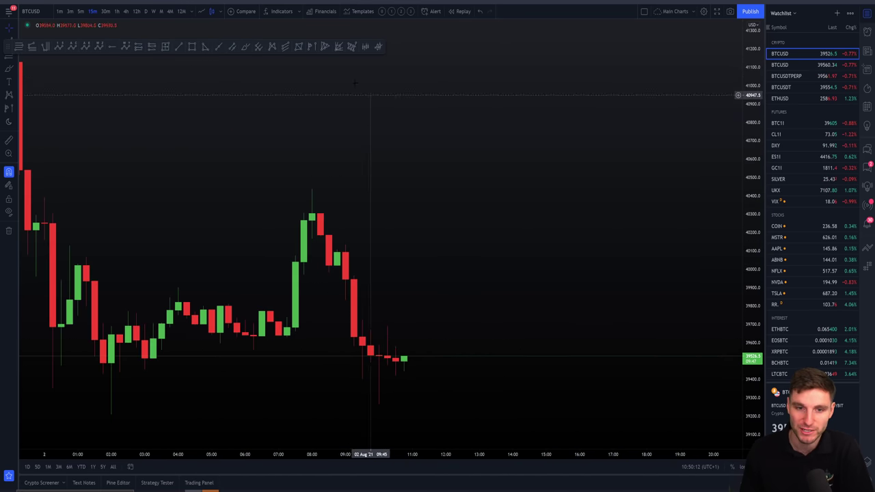
left_click(246, 46)
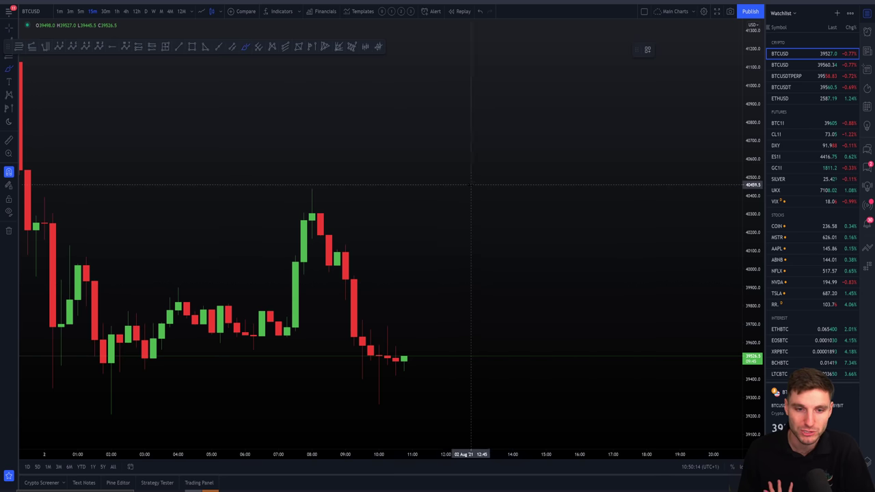
mouse_move(465, 184)
left_mouse_down()
mouse_move(495, 184)
mouse_move(552, 84)
left_mouse_up()
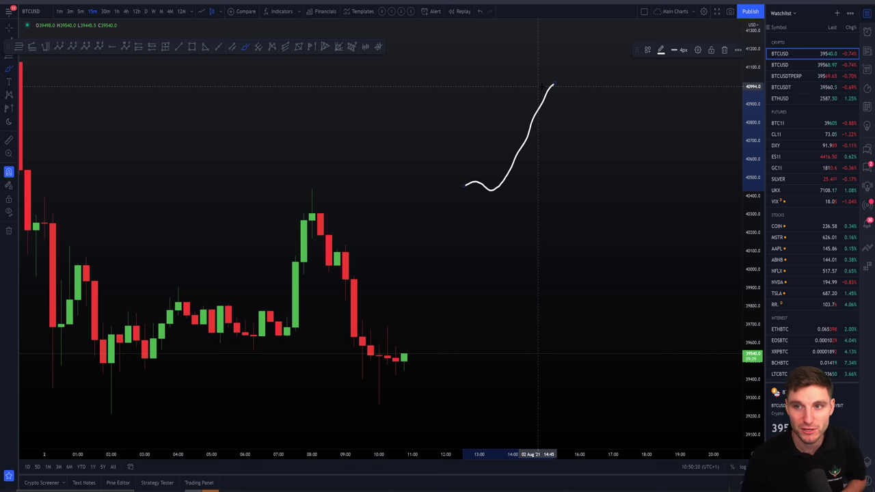
- Switch to Discord and read the late night SFP message and its replies in the general-chat channel
key("alt+Tab")
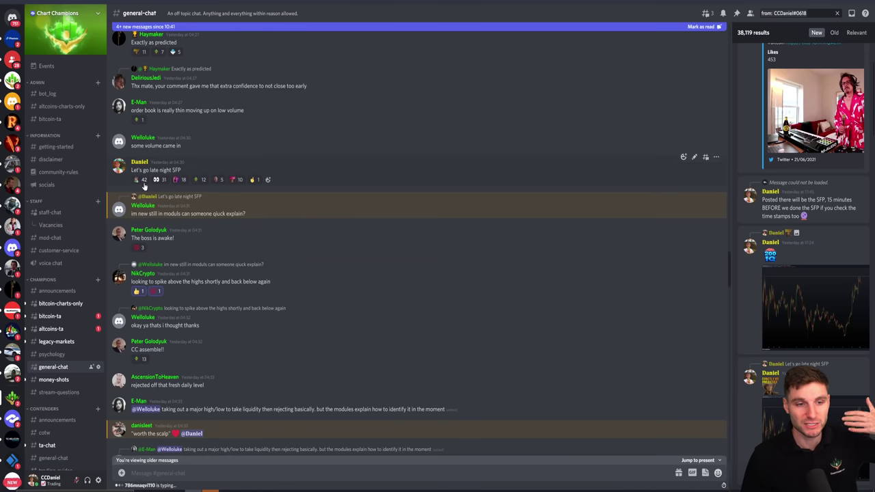